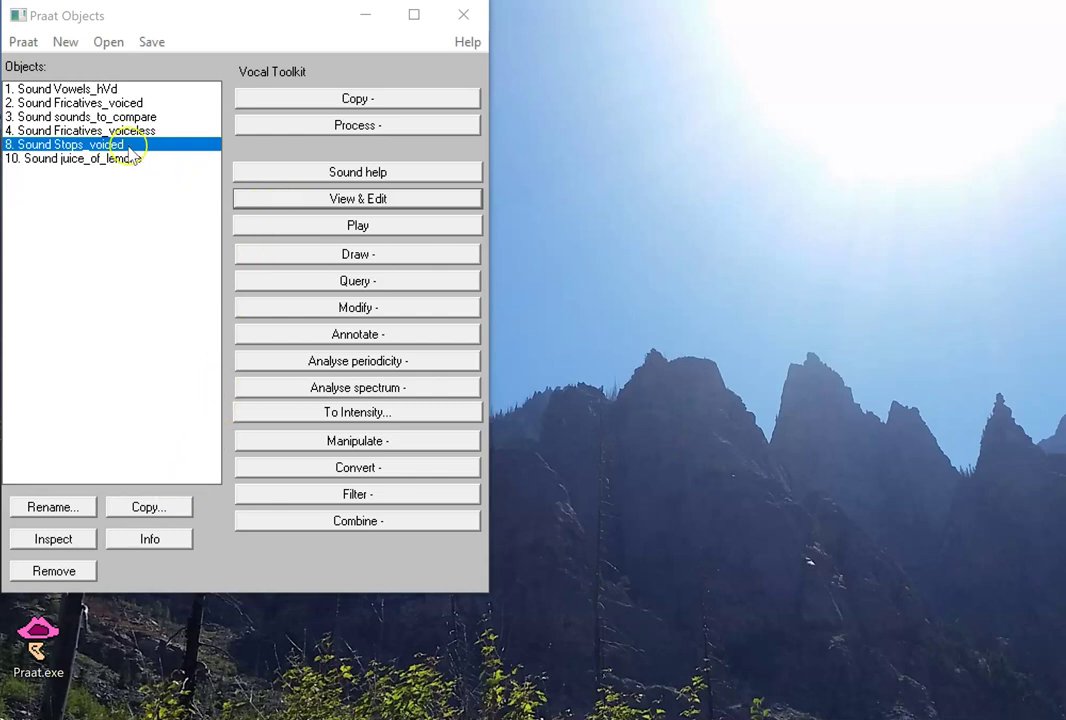
Step: Open Sound Stops_voiced in the sound editor, raise the window, and place the cursor at 0.672 s
{"action": "left_click", "coordinate": [324, 206]}
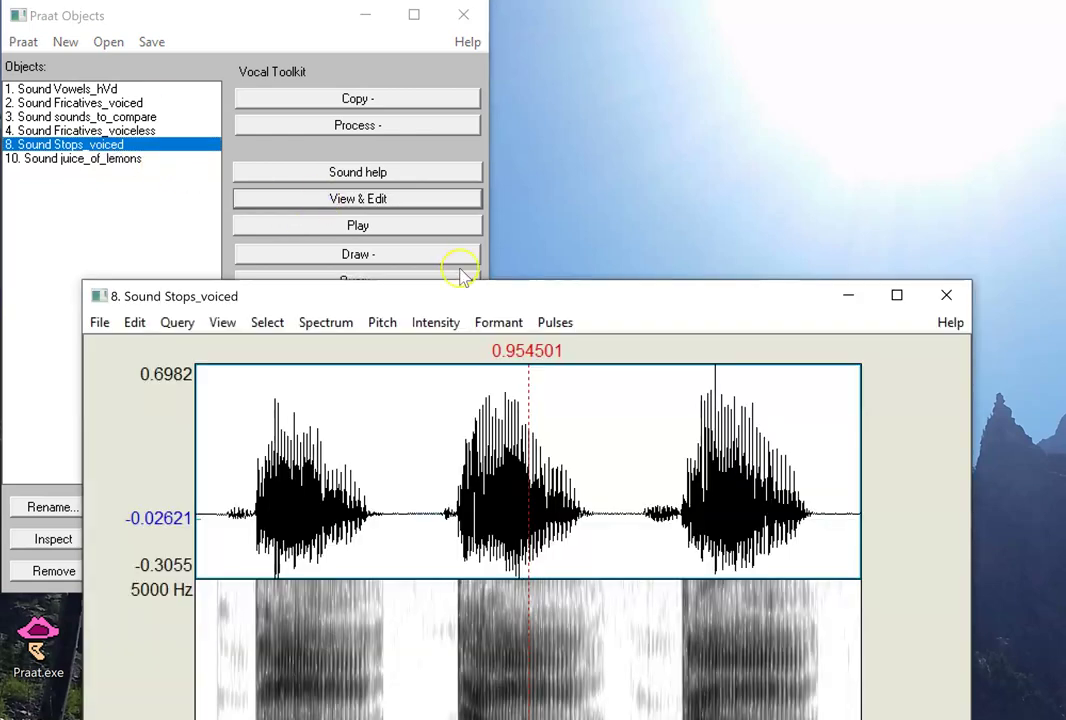
{"action": "left_click_drag", "start_coordinate": [462, 300], "coordinate": [456, 65]}
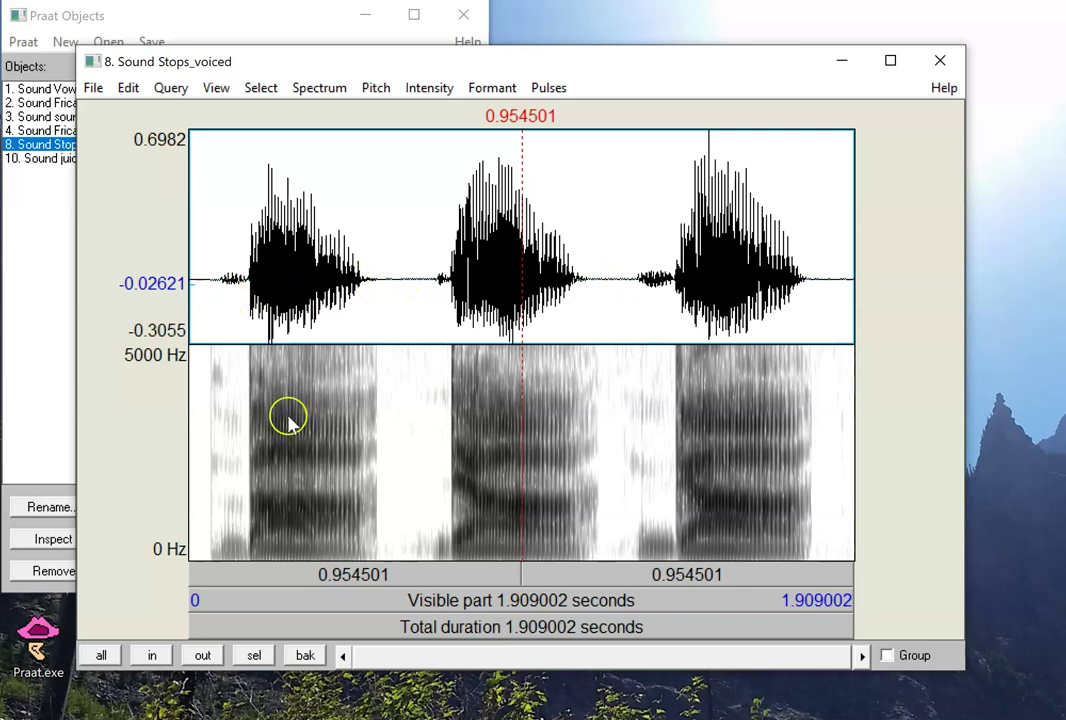
{"action": "left_click_drag", "start_coordinate": [203, 178], "coordinate": [762, 180]}
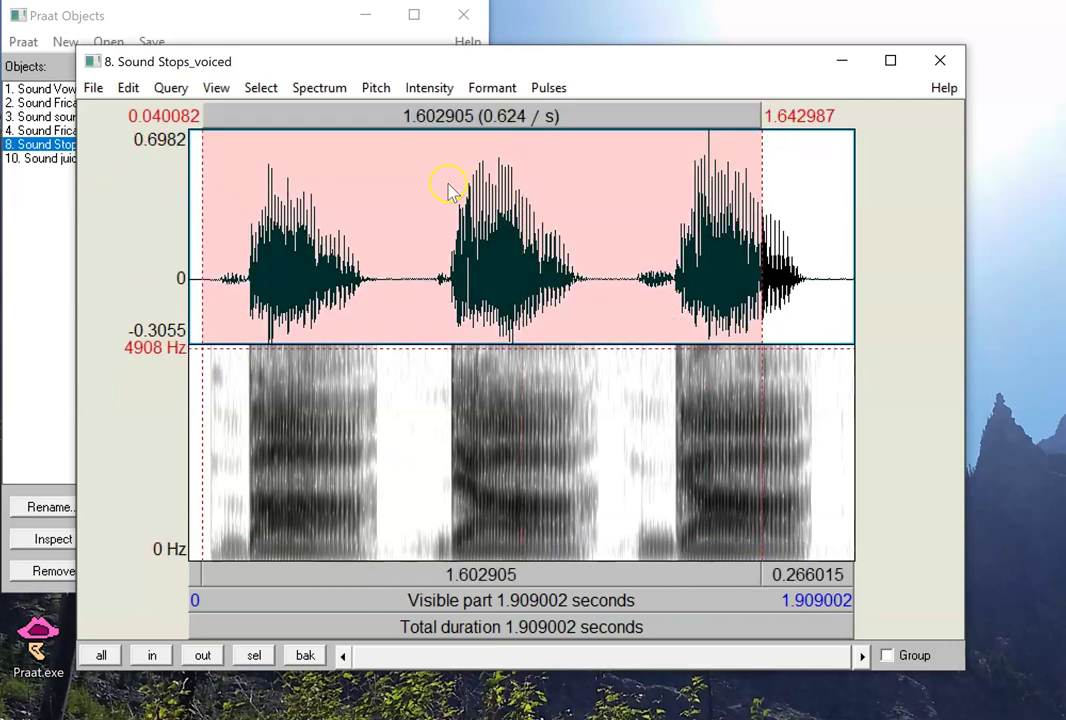
{"action": "left_click", "coordinate": [423, 254]}
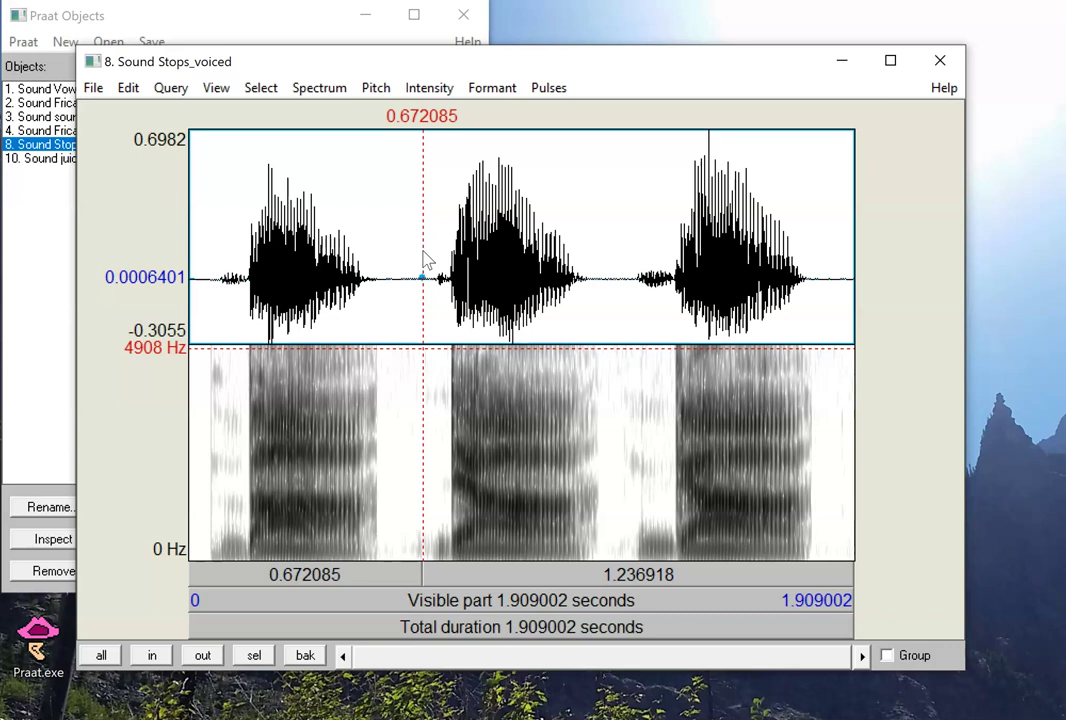
Step: Try a 10000 Hz spectrogram view range upper limit and apply it
{"action": "left_click", "coordinate": [319, 88]}
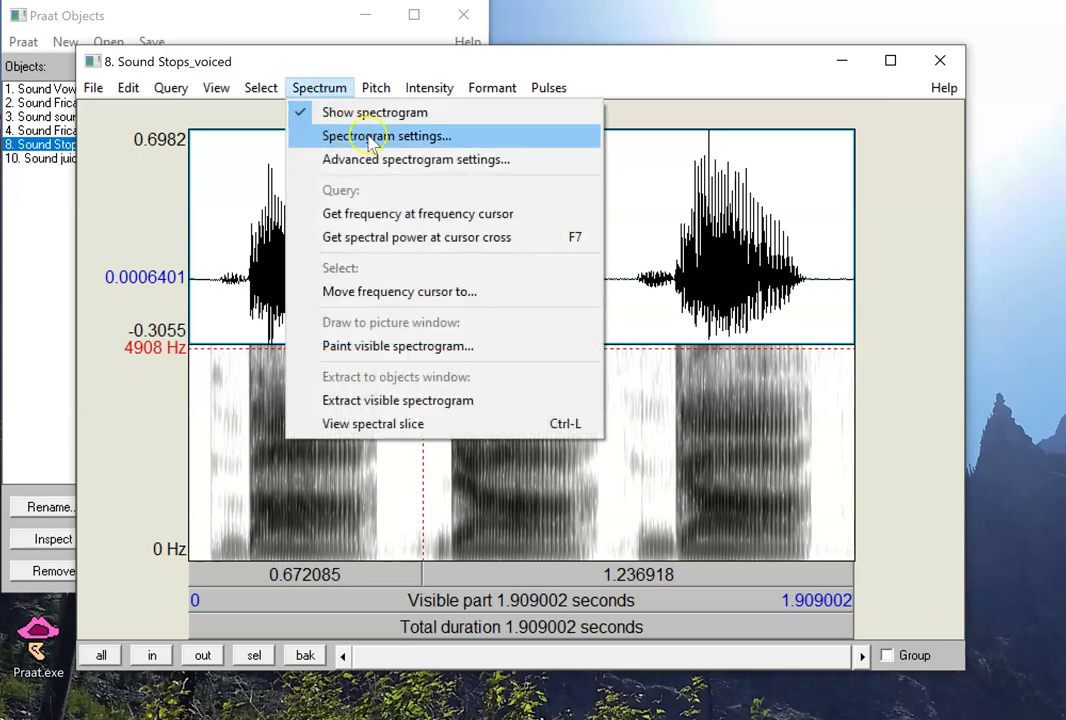
{"action": "left_click", "coordinate": [447, 140]}
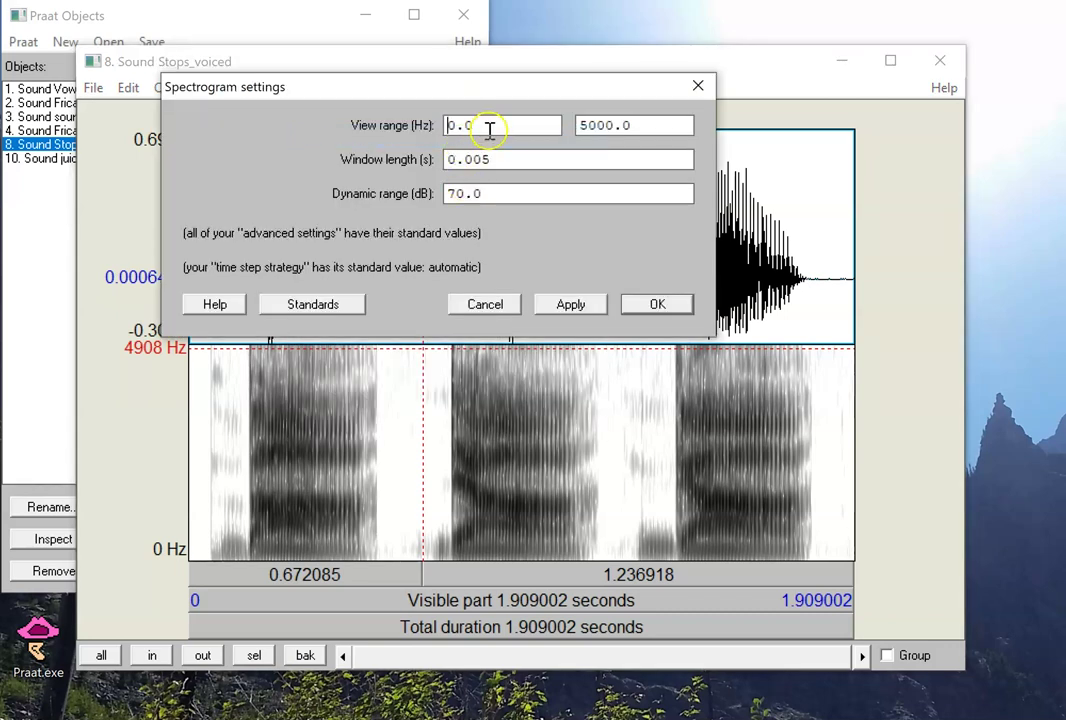
{"action": "double_click", "coordinate": [497, 124]}
{"action": "double_click", "coordinate": [645, 130]}
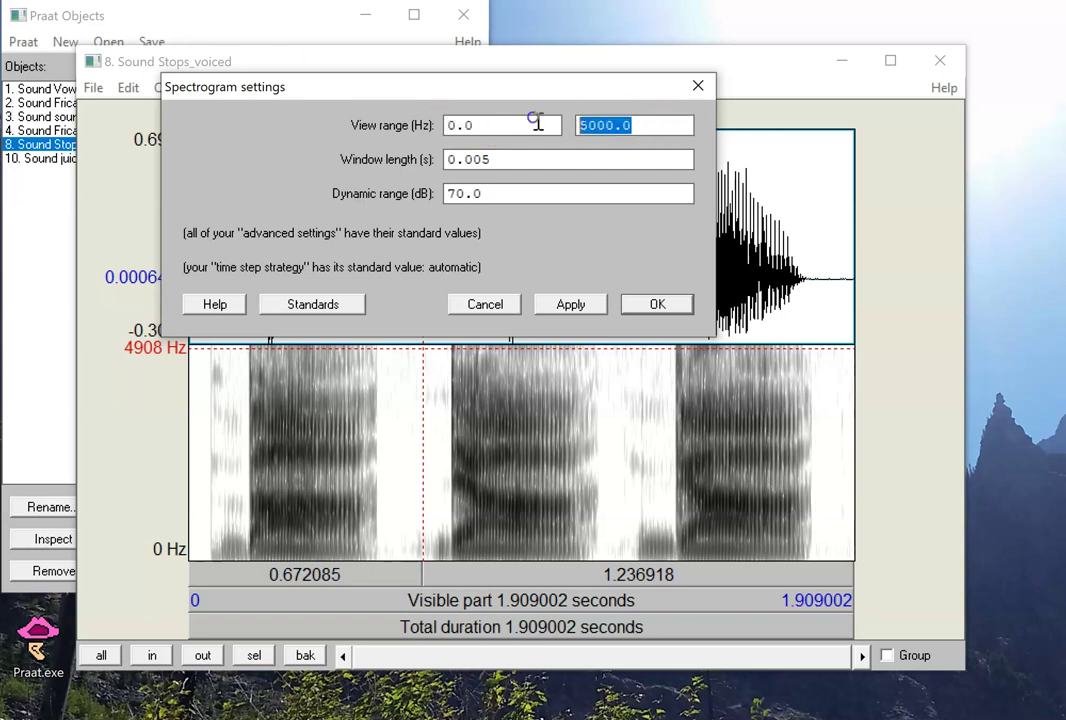
{"action": "left_click_drag", "start_coordinate": [519, 88], "coordinate": [735, 122]}
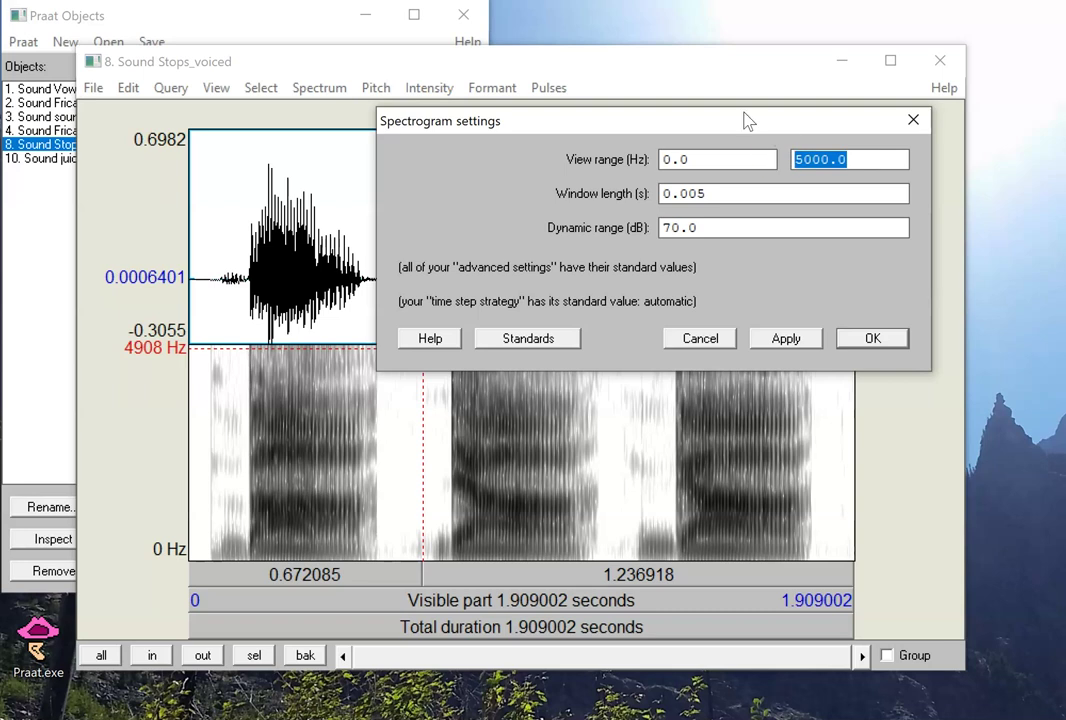
{"action": "type", "text": "10"}
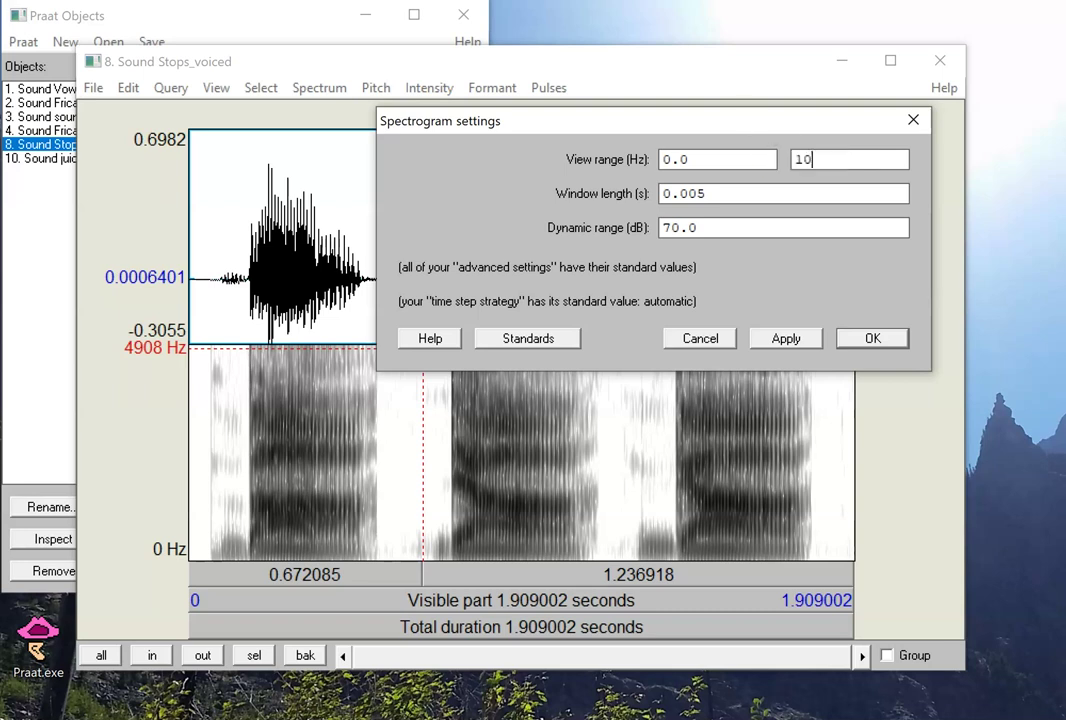
{"action": "left_click", "coordinate": [786, 338]}
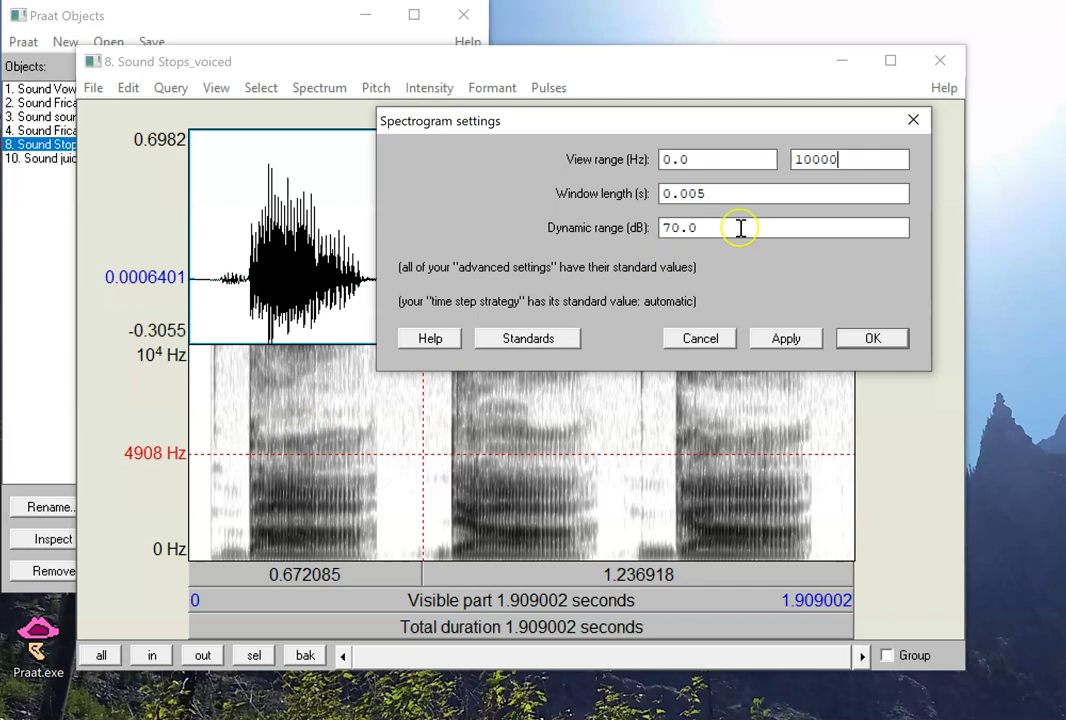
Step: Restore the standard spectrogram settings, then apply a 4000 Hz upper view limit
{"action": "left_click", "coordinate": [566, 338]}
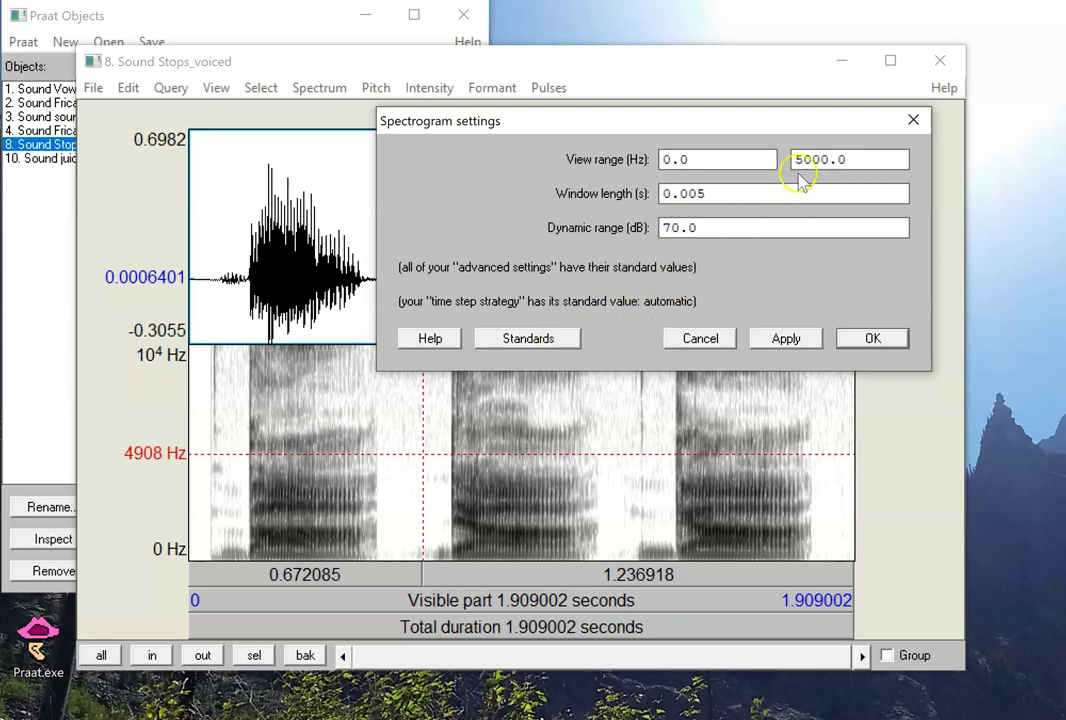
{"action": "left_click_drag", "start_coordinate": [802, 159], "coordinate": [753, 151]}
{"action": "type", "text": "4"}
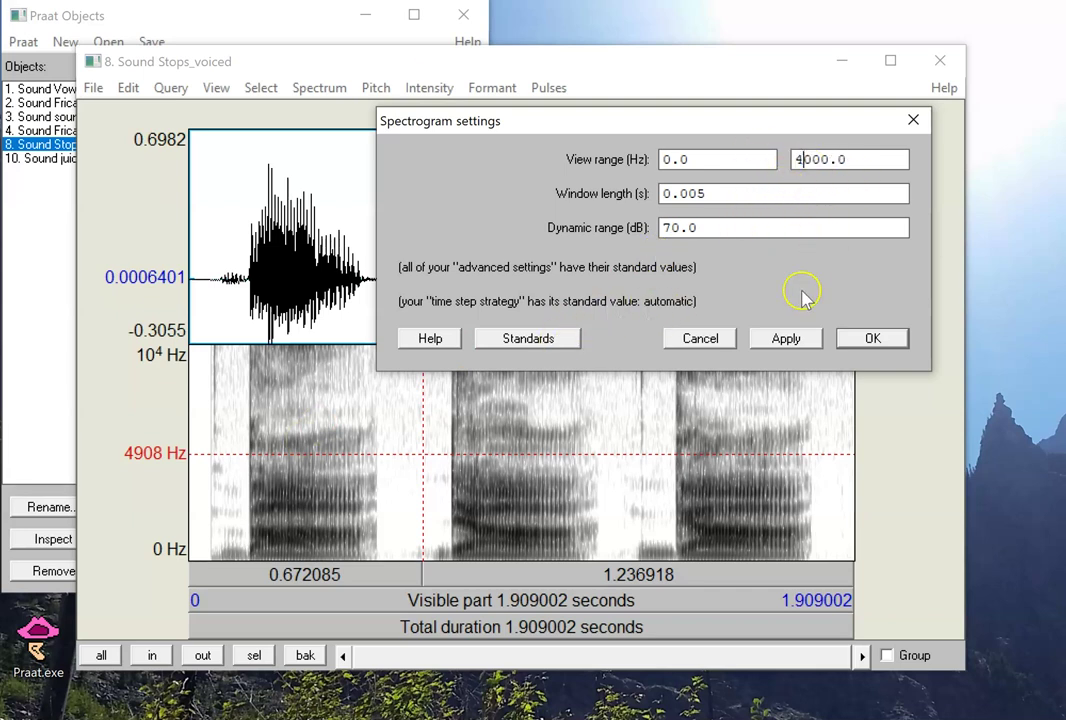
{"action": "left_click", "coordinate": [788, 338]}
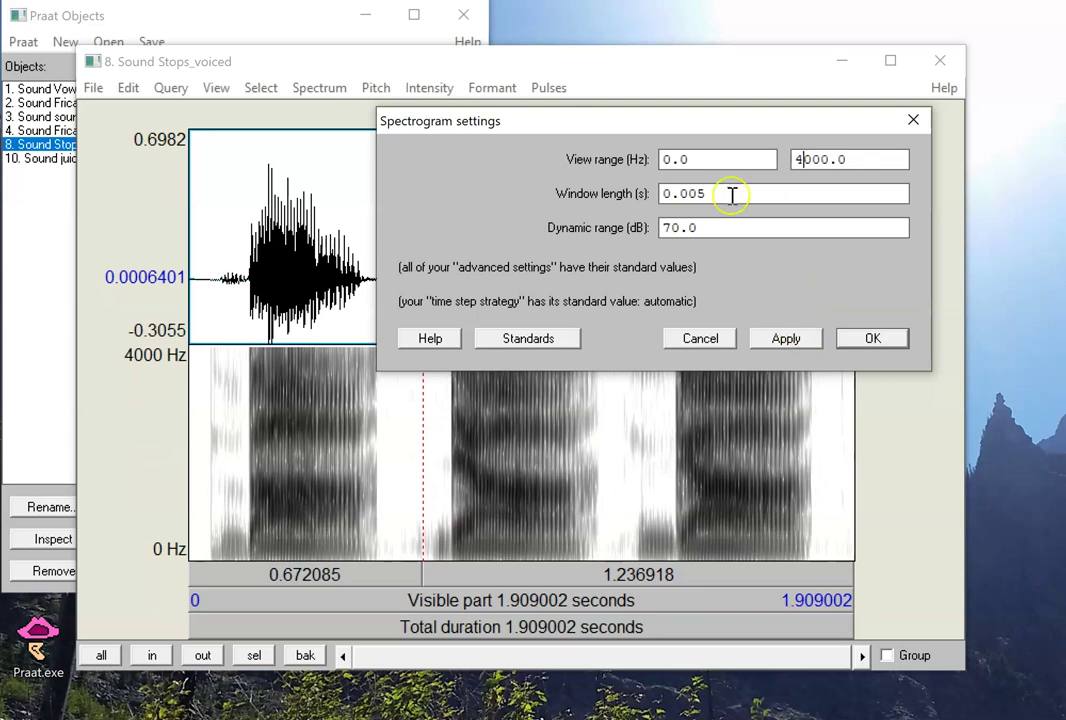
Step: Try a 0.002 s spectrogram window length and apply it
{"action": "left_click_drag", "start_coordinate": [730, 195], "coordinate": [697, 192]}
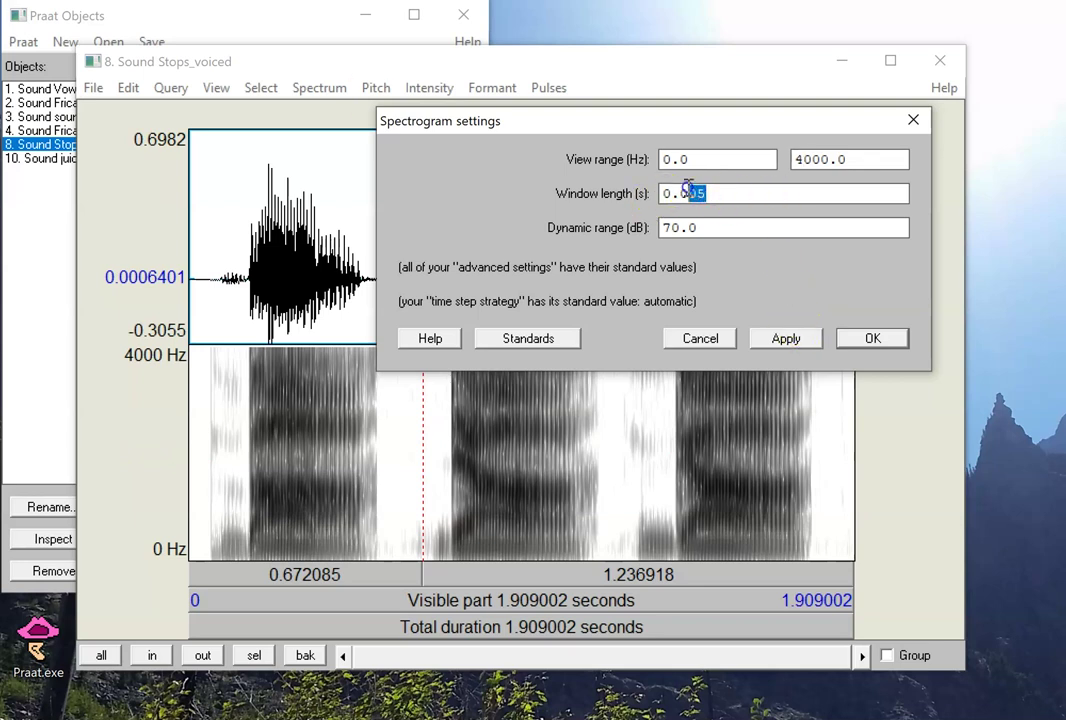
{"action": "left_click_drag", "start_coordinate": [255, 457], "coordinate": [262, 459]}
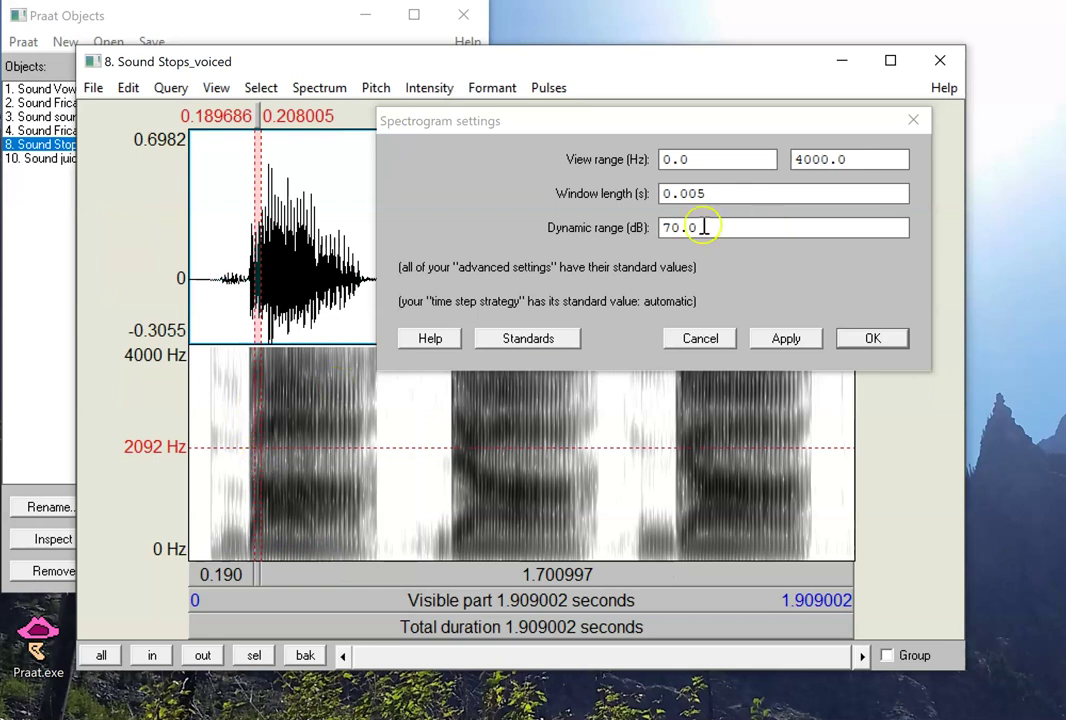
{"action": "left_click", "coordinate": [721, 201]}
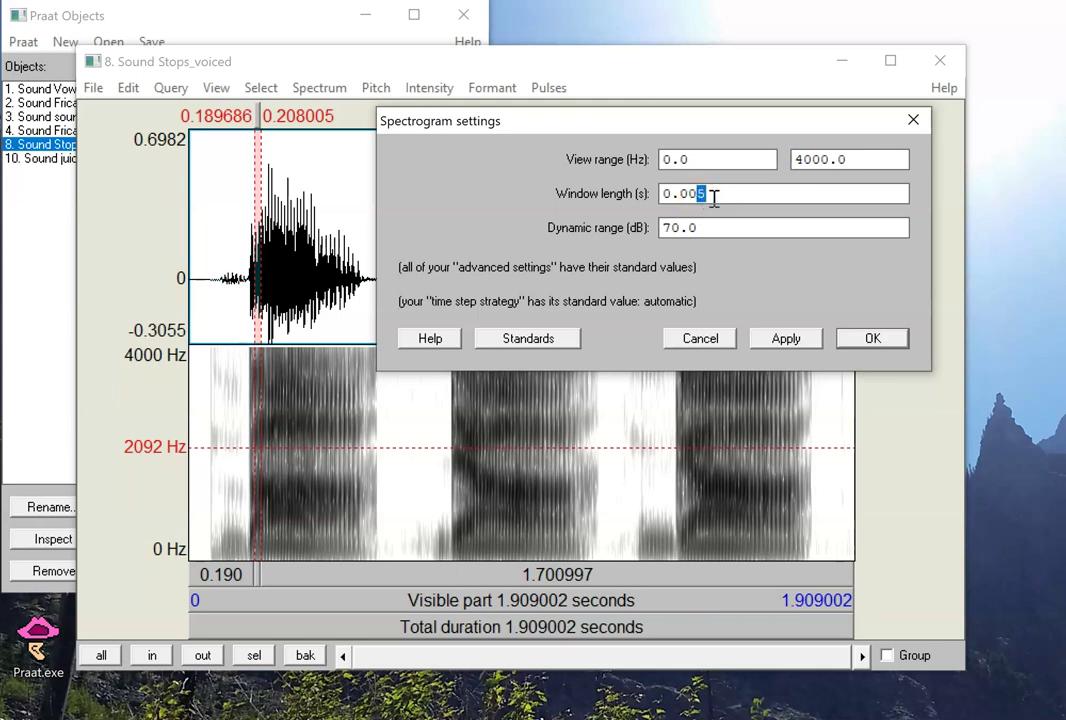
{"action": "type", "text": "2"}
{"action": "left_click", "coordinate": [785, 338]}
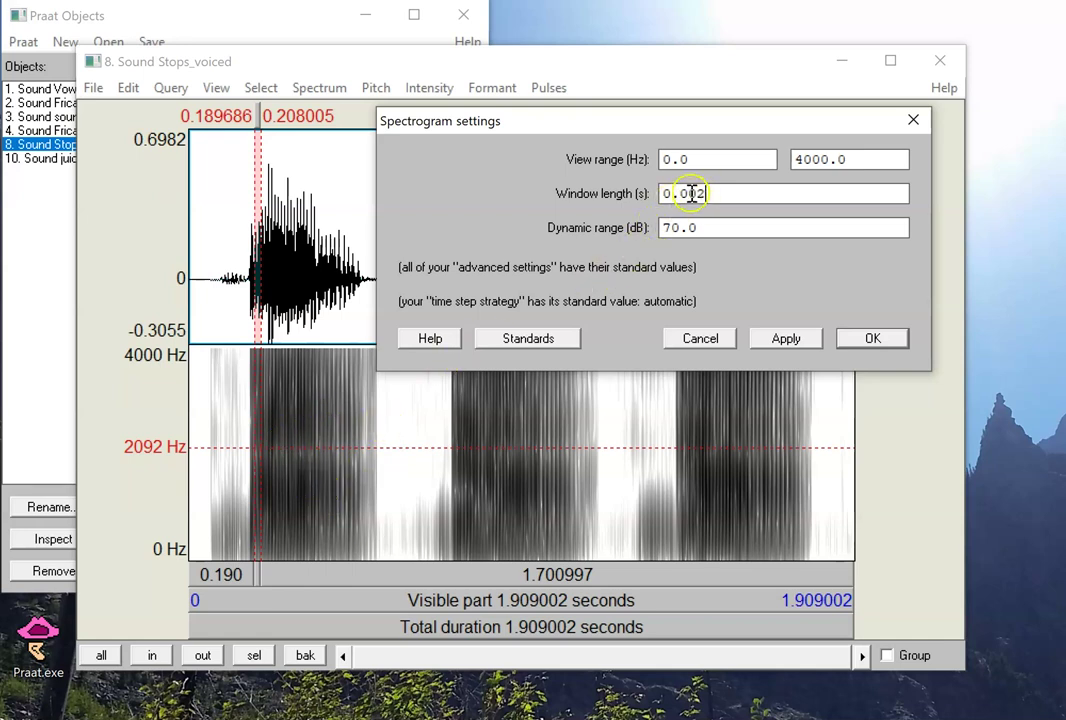
Step: Apply 5000 Hz view range and 0.04 s window length; select the 0.65–1.23 s syllable
{"action": "left_click", "coordinate": [757, 340]}
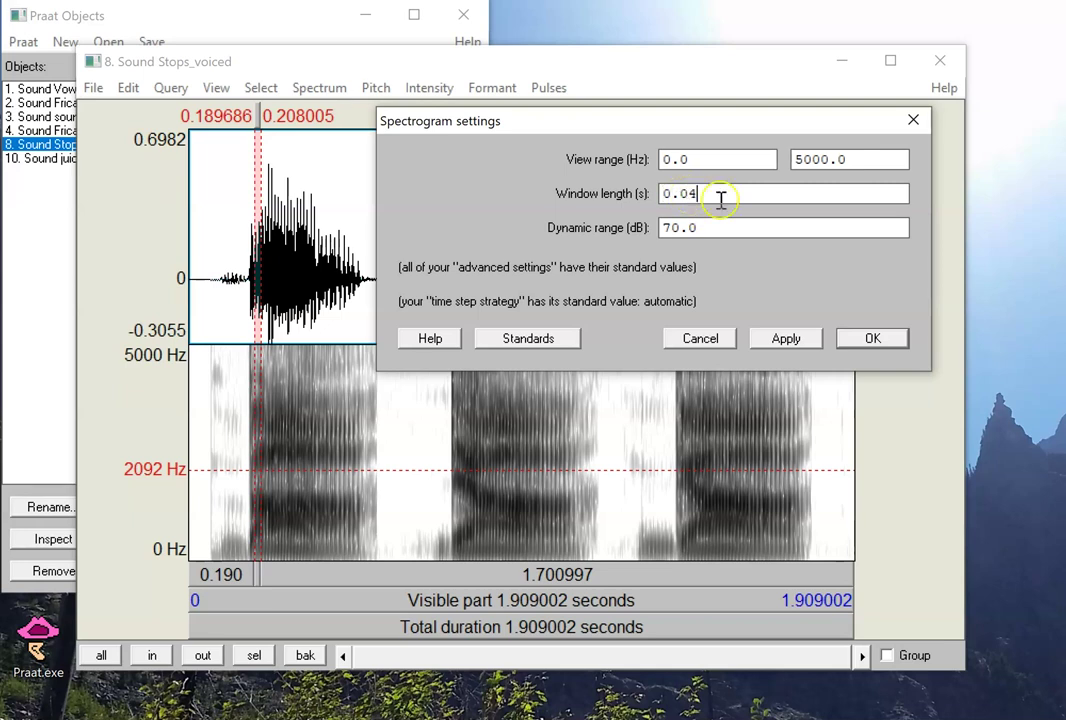
{"action": "left_click", "coordinate": [785, 339]}
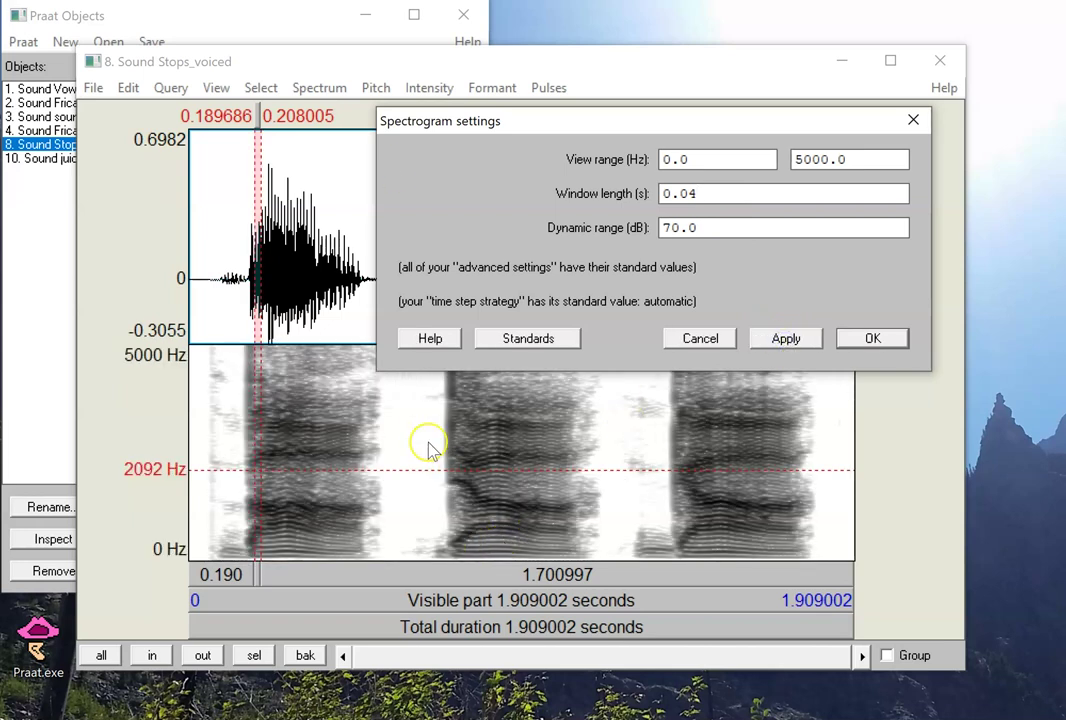
{"action": "left_click_drag", "start_coordinate": [417, 420], "coordinate": [617, 420]}
Step: Zoom to the selected syllable and try a 0.08 s window length
{"action": "left_click", "coordinate": [253, 655]}
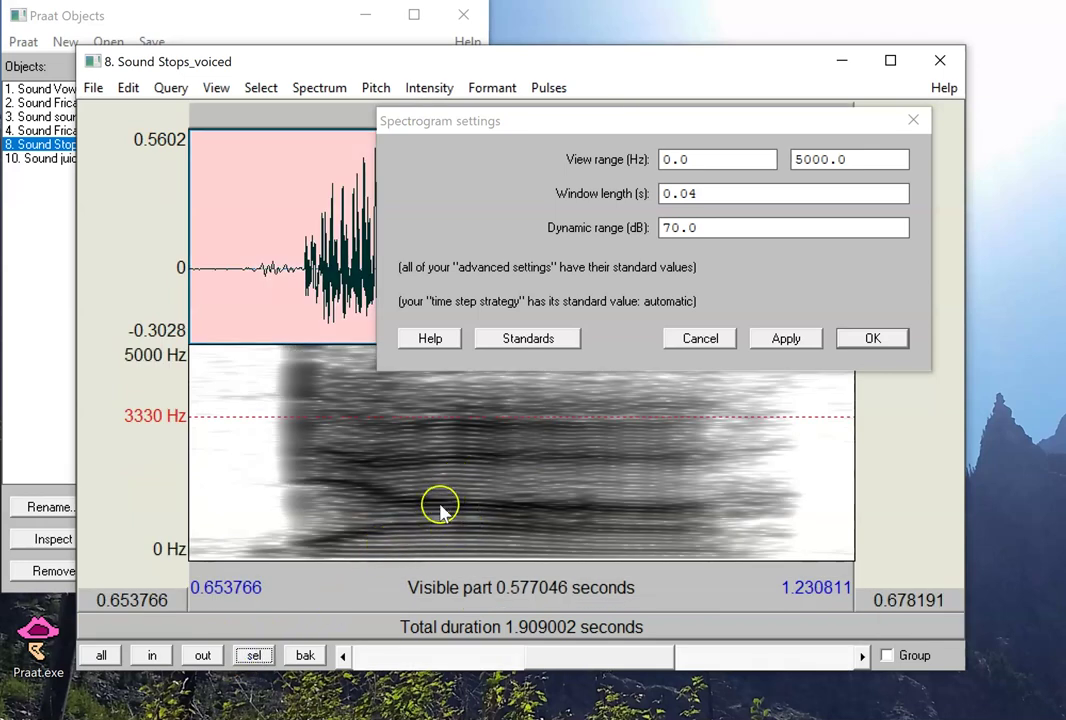
{"action": "left_click_drag", "start_coordinate": [688, 195], "coordinate": [728, 197]}
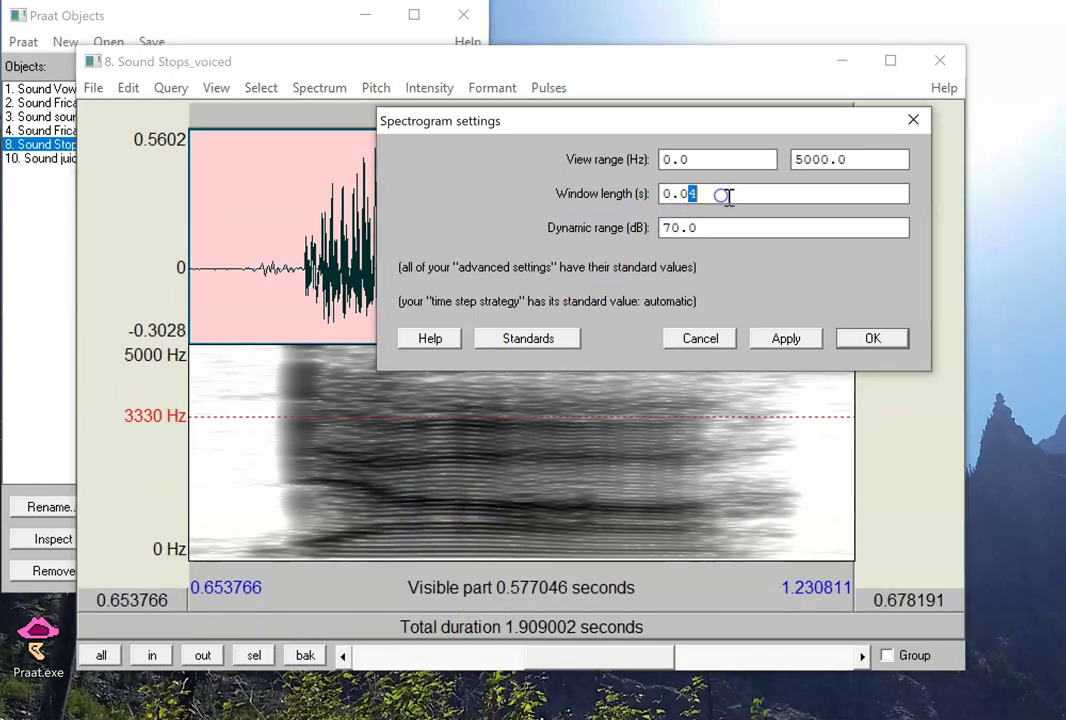
{"action": "left_click", "coordinate": [783, 340]}
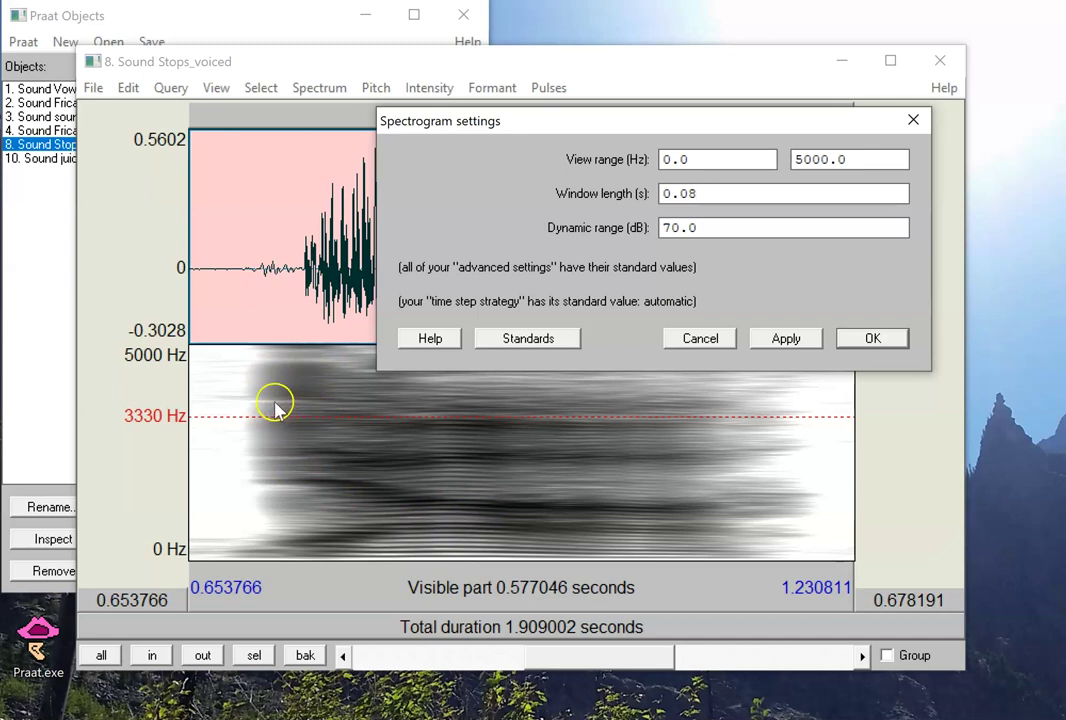
Step: Change the spectrogram window length to 0.012 s and apply it
{"action": "left_click_drag", "start_coordinate": [688, 195], "coordinate": [812, 212]}
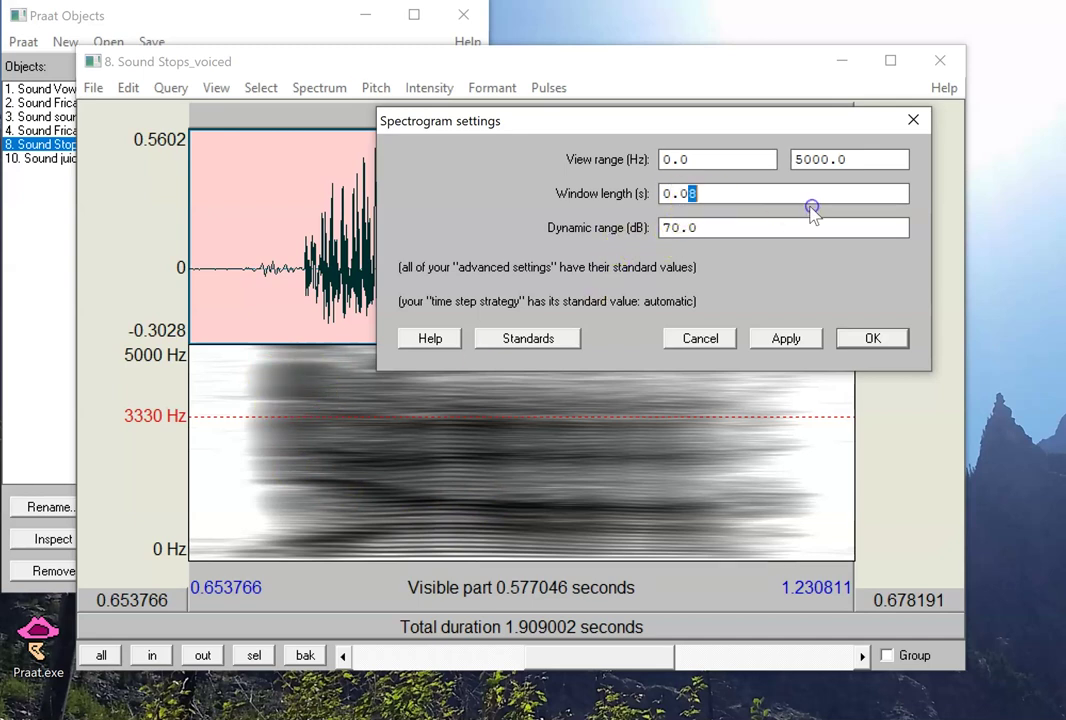
{"action": "left_click", "coordinate": [778, 338]}
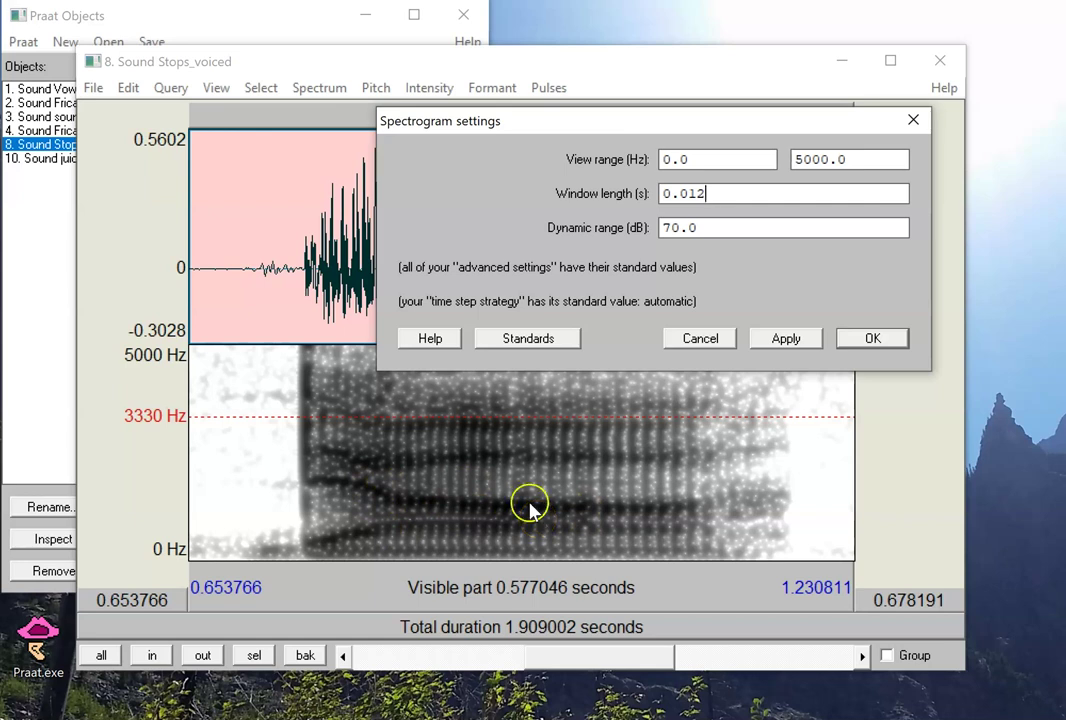
{"action": "left_click_drag", "start_coordinate": [718, 227], "coordinate": [640, 225]}
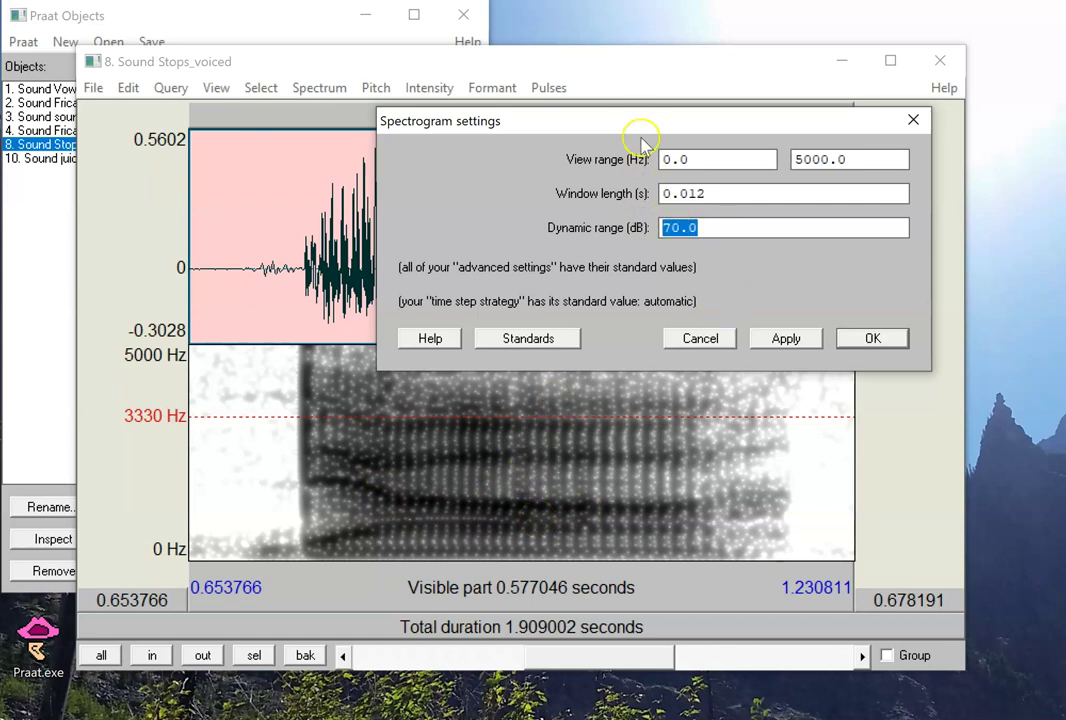
{"action": "left_click_drag", "start_coordinate": [648, 122], "coordinate": [679, 45]}
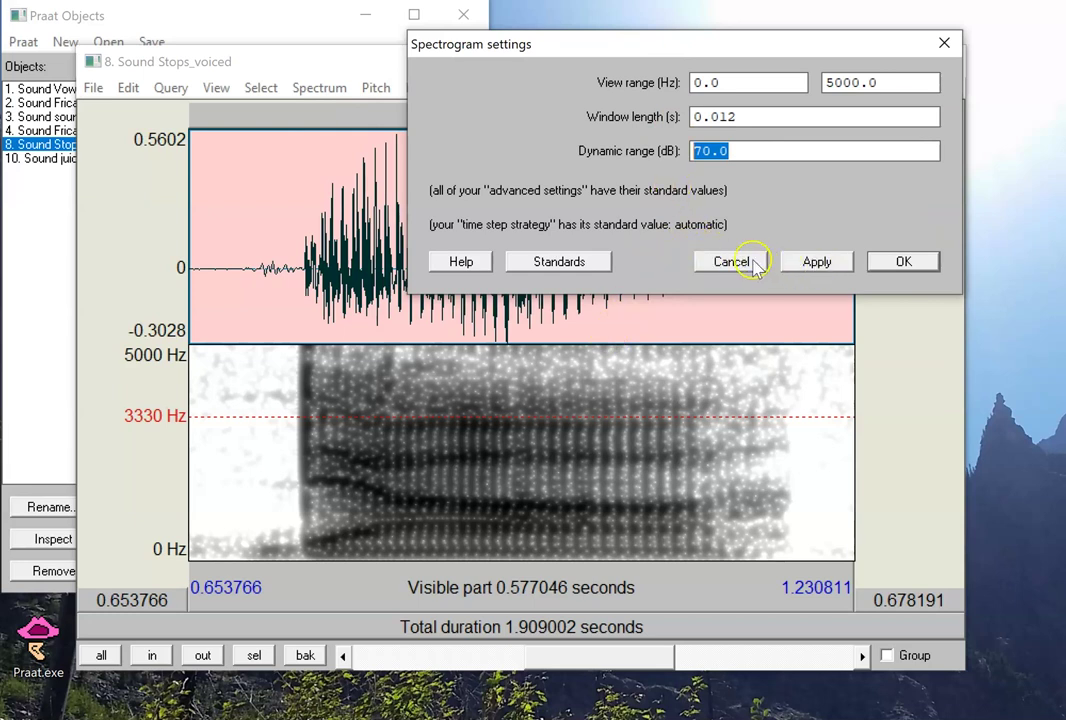
Step: Close the Stops_voiced editor and open Sound juice_of_lemons, cursor near its start
{"action": "left_click", "coordinate": [750, 261]}
{"action": "left_click", "coordinate": [937, 59]}
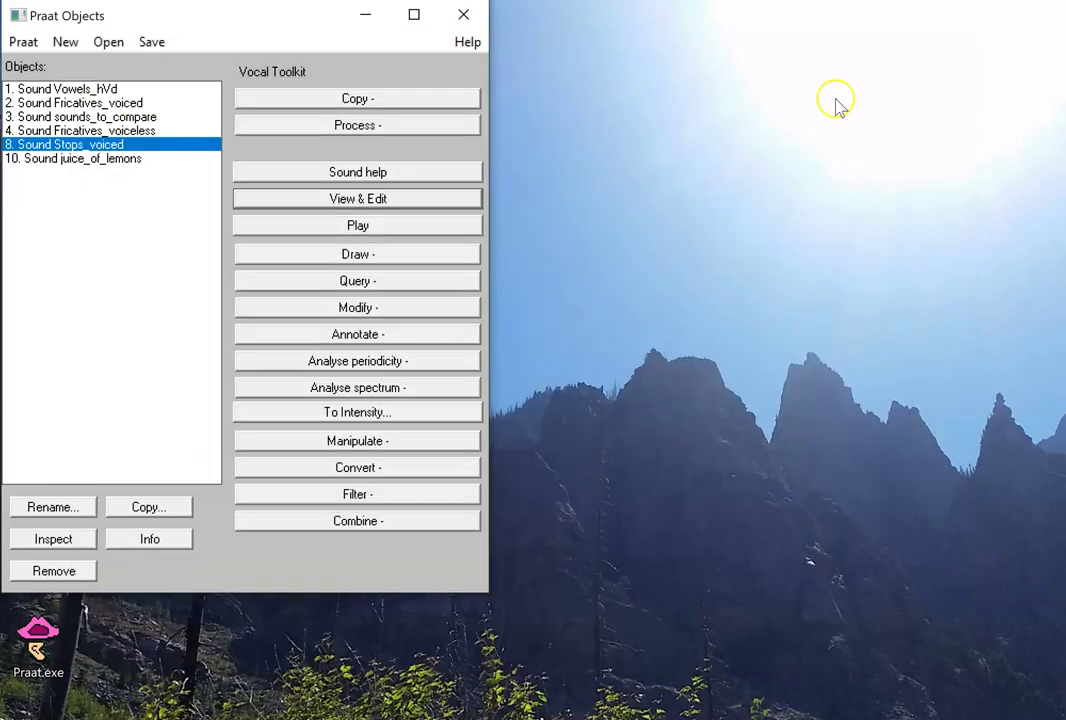
{"action": "left_click", "coordinate": [79, 158]}
{"action": "left_click", "coordinate": [381, 200]}
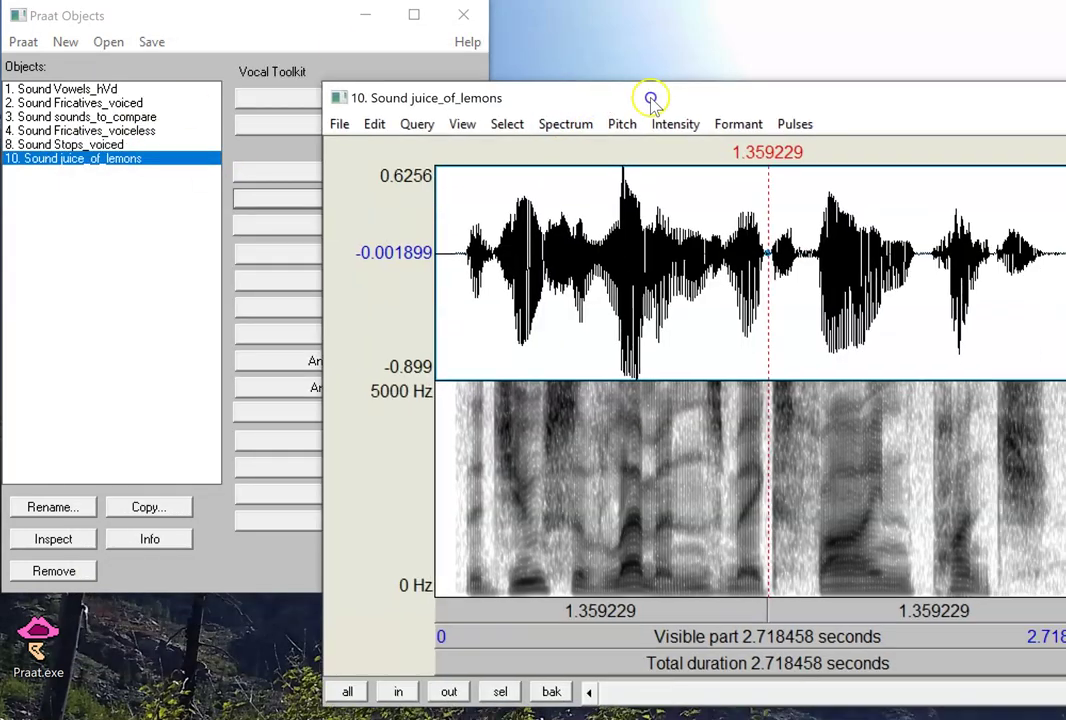
{"action": "left_click_drag", "start_coordinate": [650, 100], "coordinate": [340, 36]}
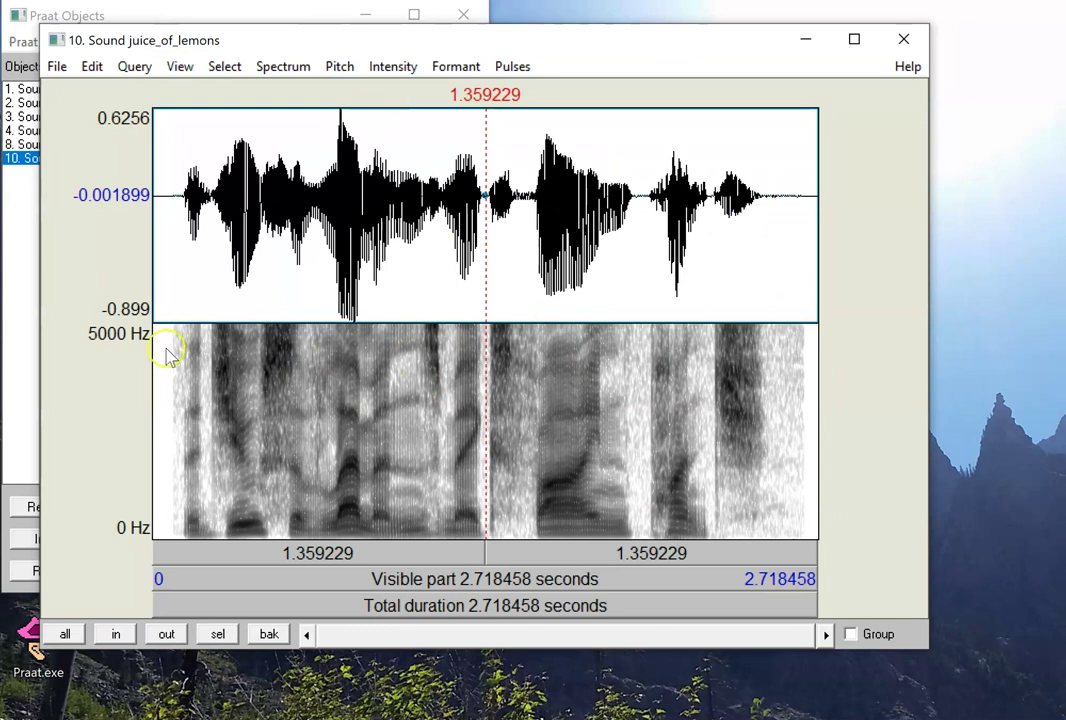
{"action": "left_click", "coordinate": [140, 285]}
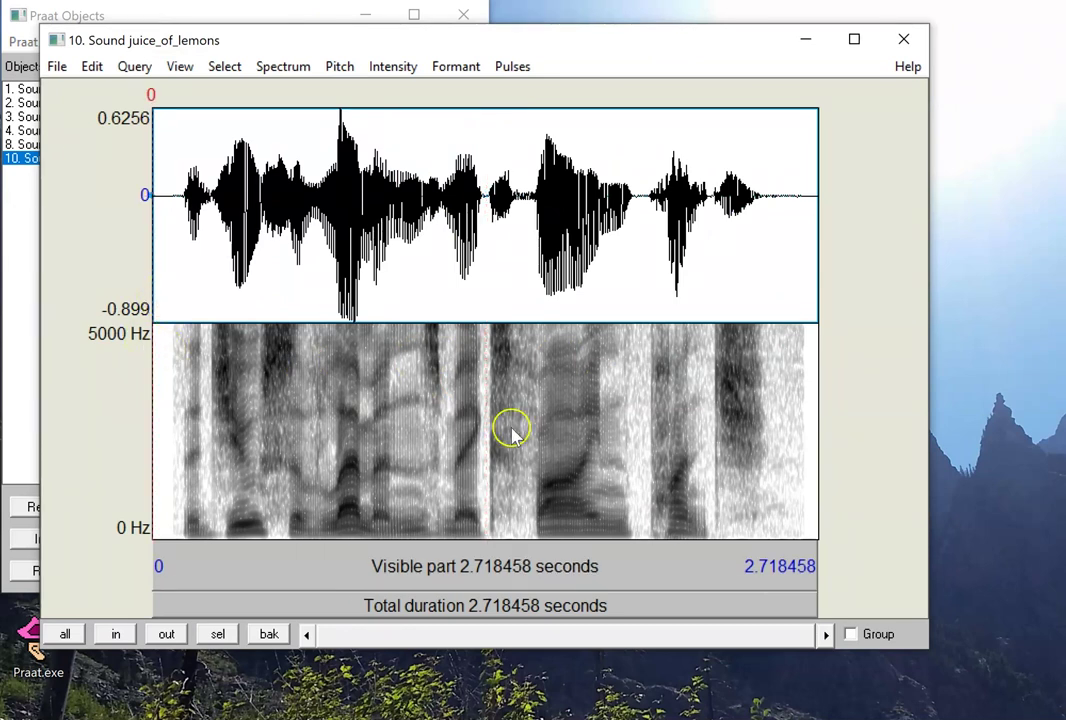
{"action": "left_click_drag", "start_coordinate": [807, 378], "coordinate": [765, 350]}
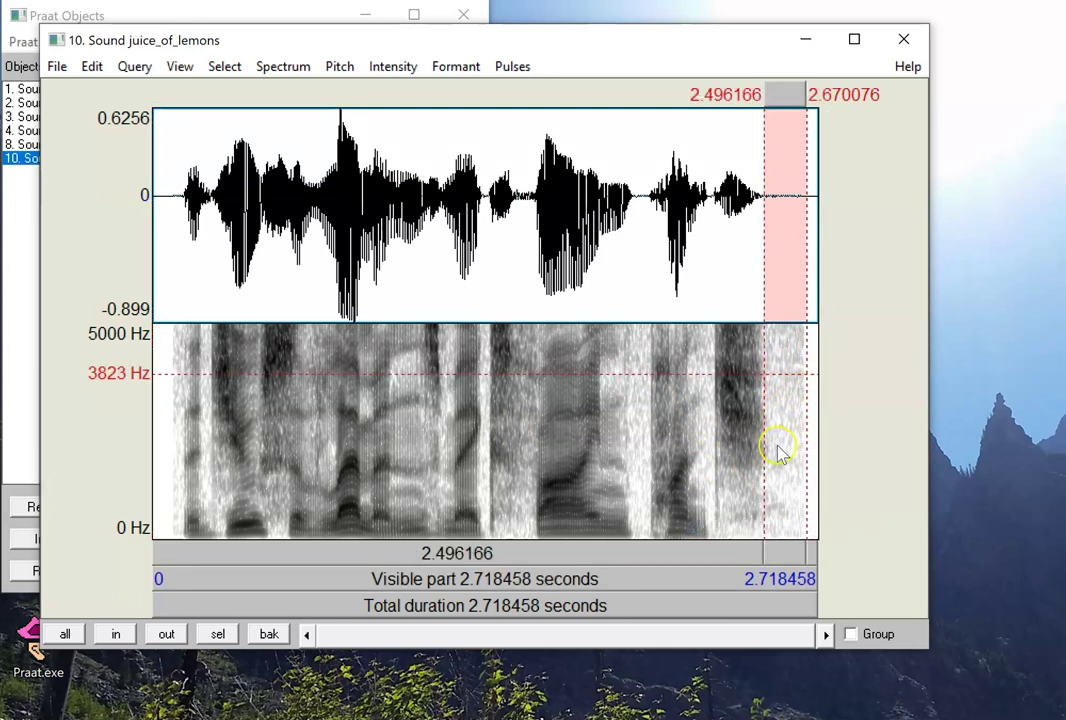
{"action": "left_click", "coordinate": [178, 246]}
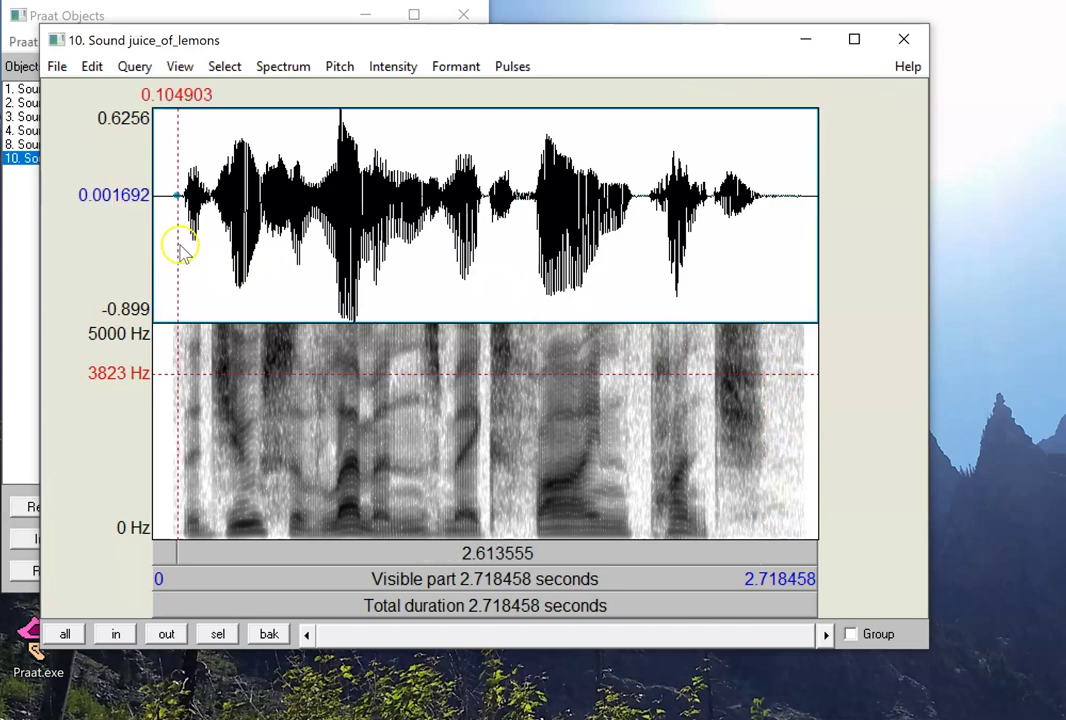
Step: Change the spectrogram dynamic range from 70.0 to 45 dB and apply it
{"action": "left_click", "coordinate": [302, 78]}
{"action": "left_click", "coordinate": [290, 112]}
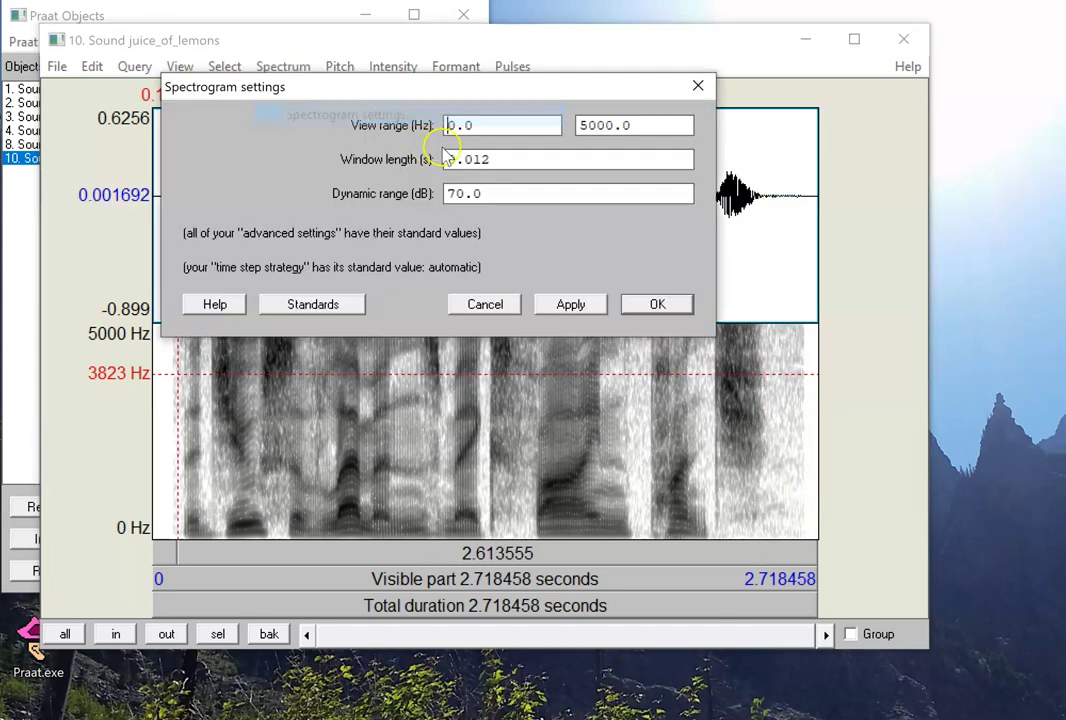
{"action": "left_click_drag", "start_coordinate": [504, 192], "coordinate": [440, 186]}
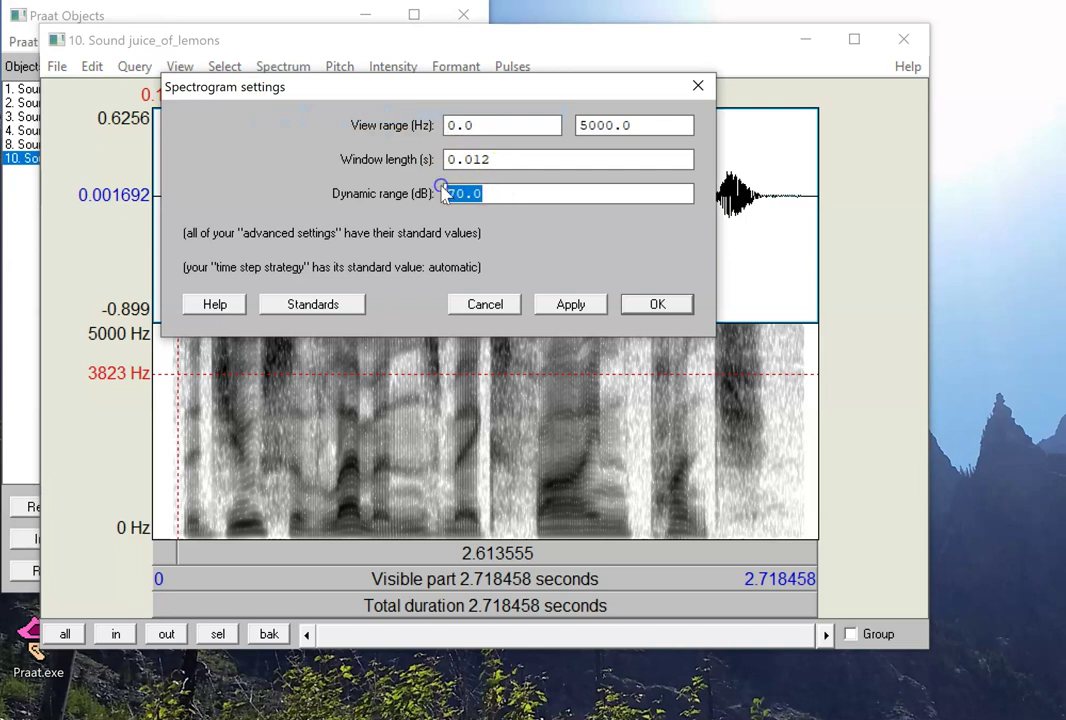
{"action": "left_click_drag", "start_coordinate": [500, 201], "coordinate": [441, 188]}
{"action": "type", "text": "45"}
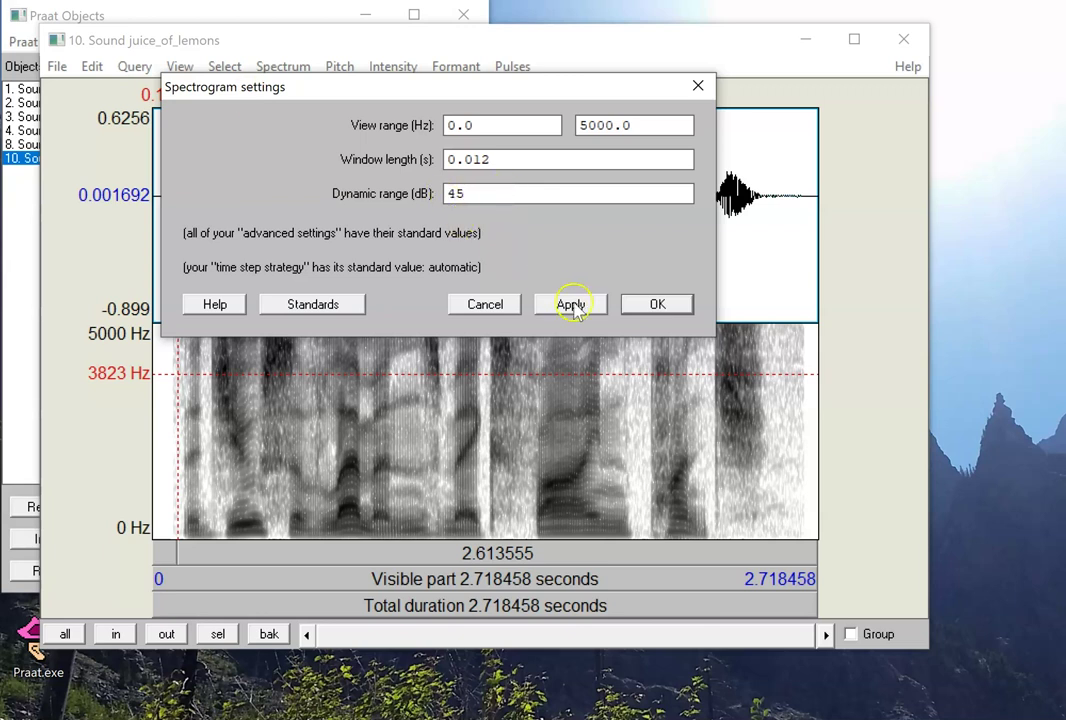
{"action": "left_click", "coordinate": [571, 304]}
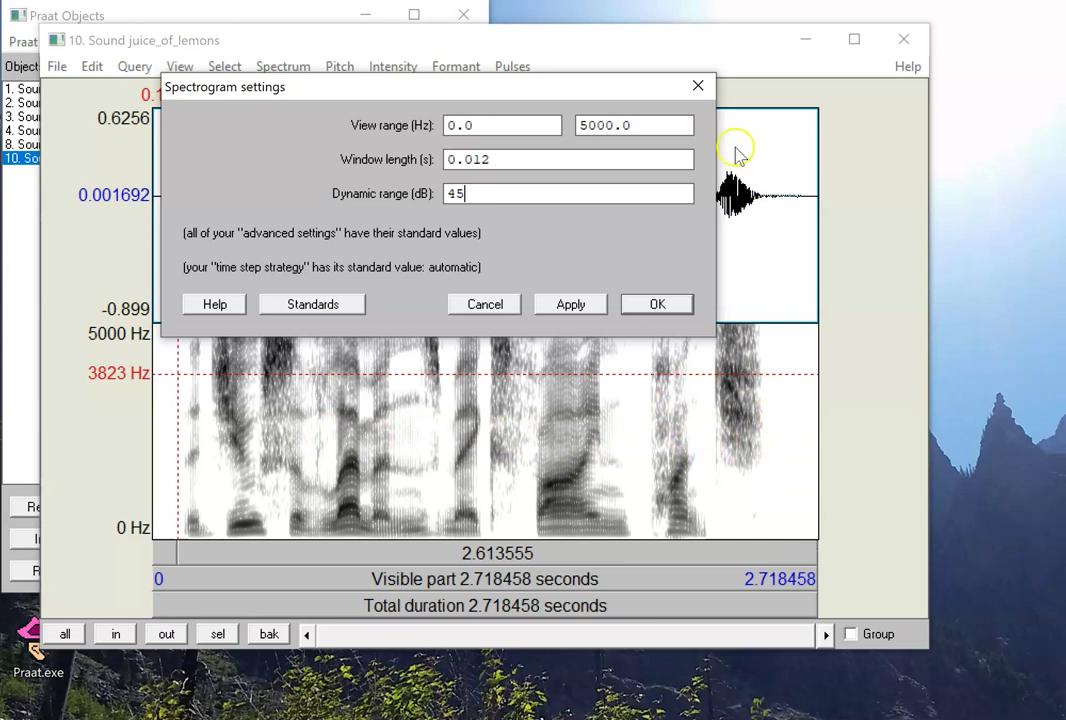
{"action": "left_click_drag", "start_coordinate": [719, 47], "coordinate": [742, 122]}
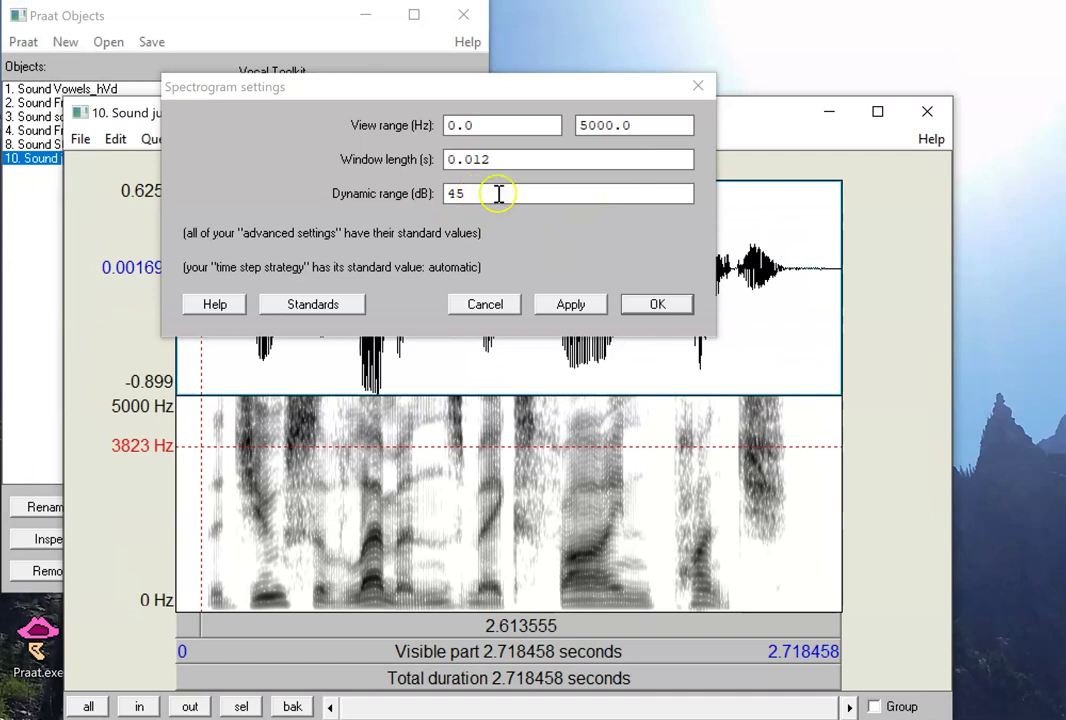
{"action": "left_click_drag", "start_coordinate": [495, 193], "coordinate": [453, 192]}
Step: Apply a 55 dB dynamic range, confirm with OK, and close the juice_of_lemons editor
{"action": "type", "text": "55"}
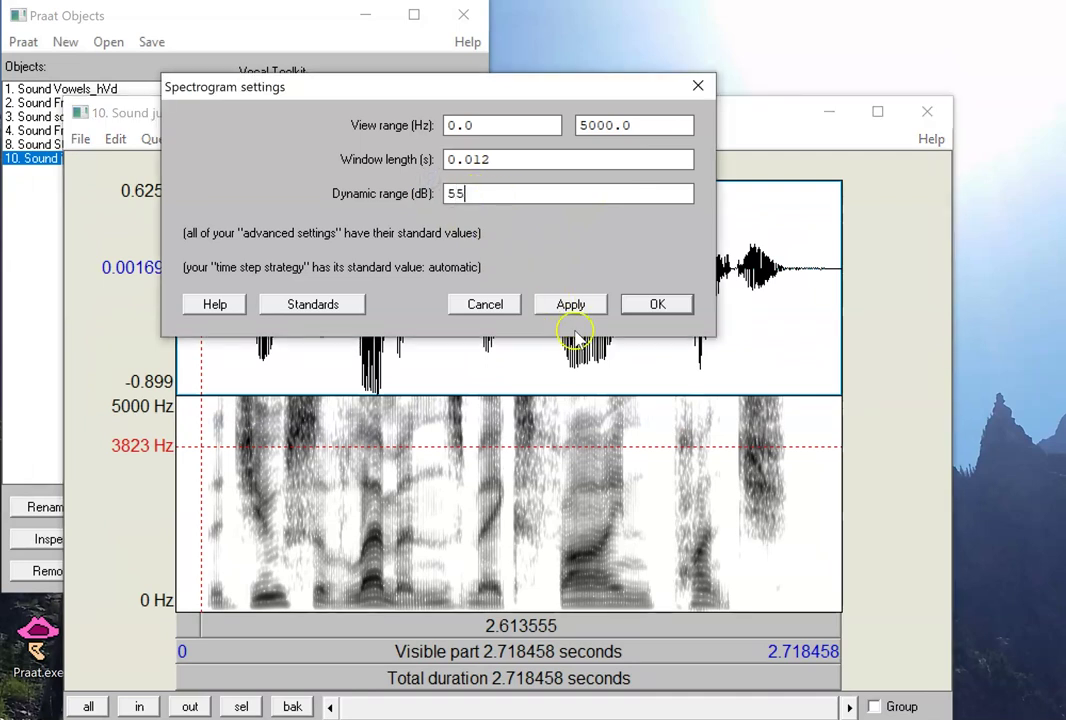
{"action": "left_click", "coordinate": [571, 304]}
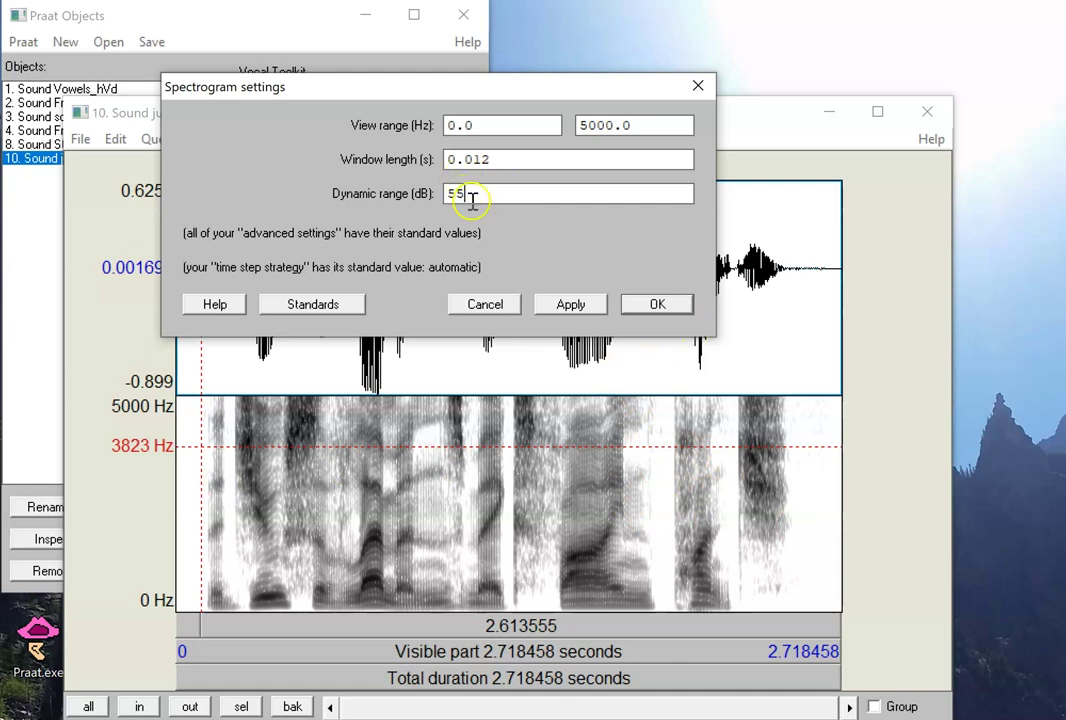
{"action": "left_click_drag", "start_coordinate": [474, 197], "coordinate": [437, 207]}
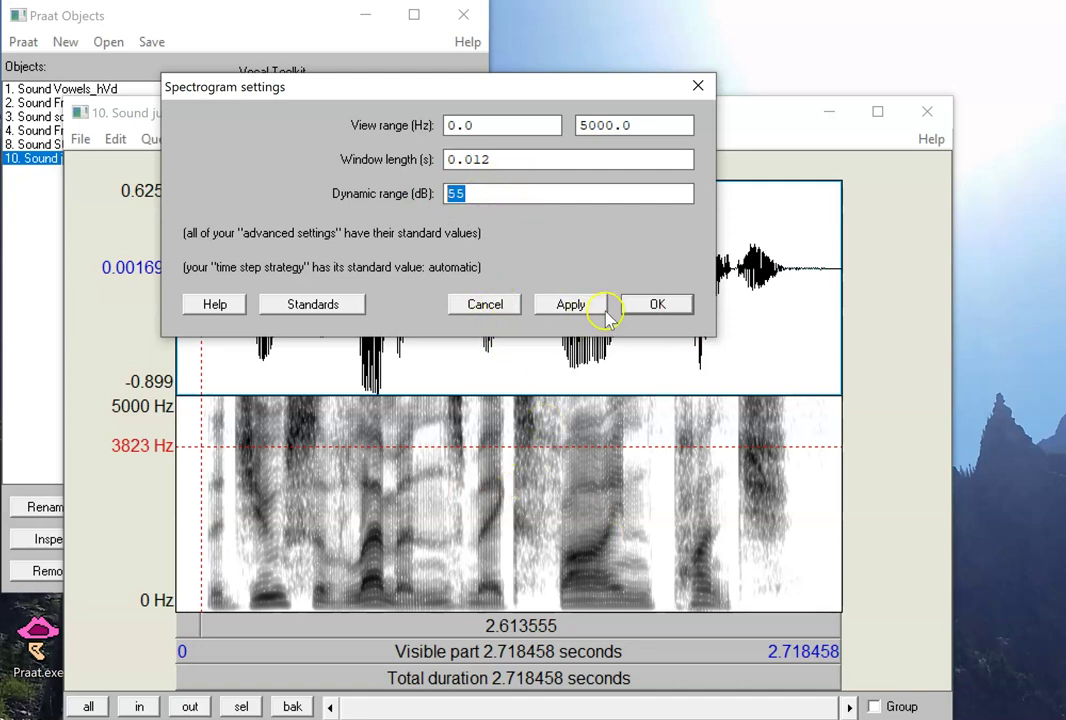
{"action": "left_click", "coordinate": [512, 308]}
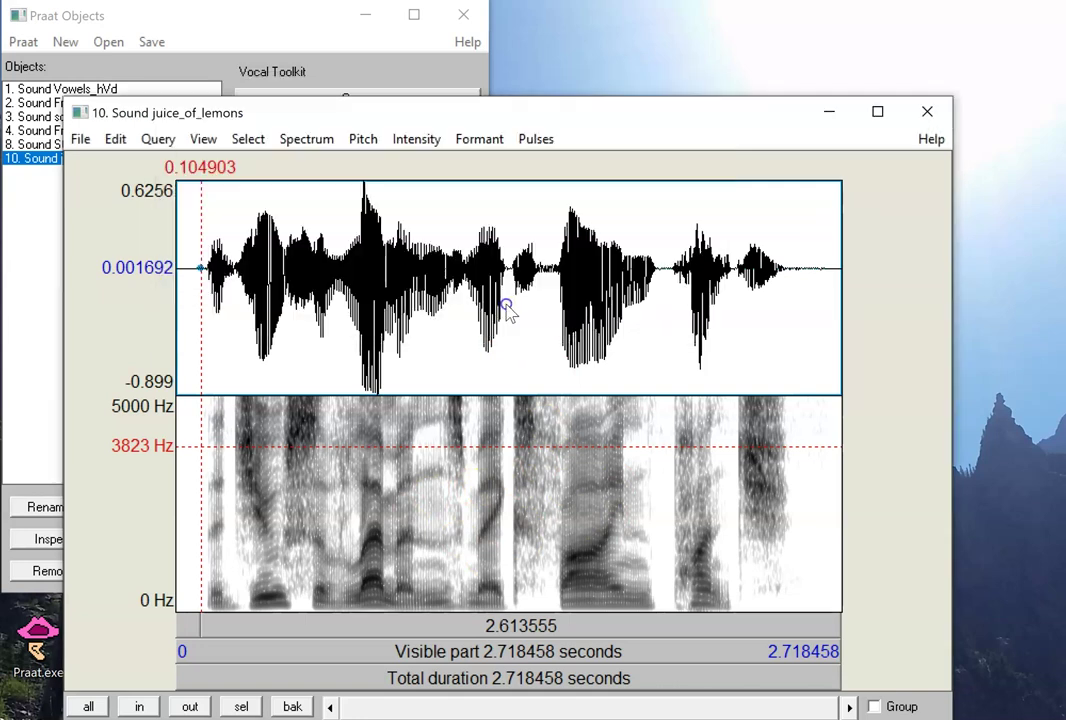
{"action": "left_click", "coordinate": [927, 111]}
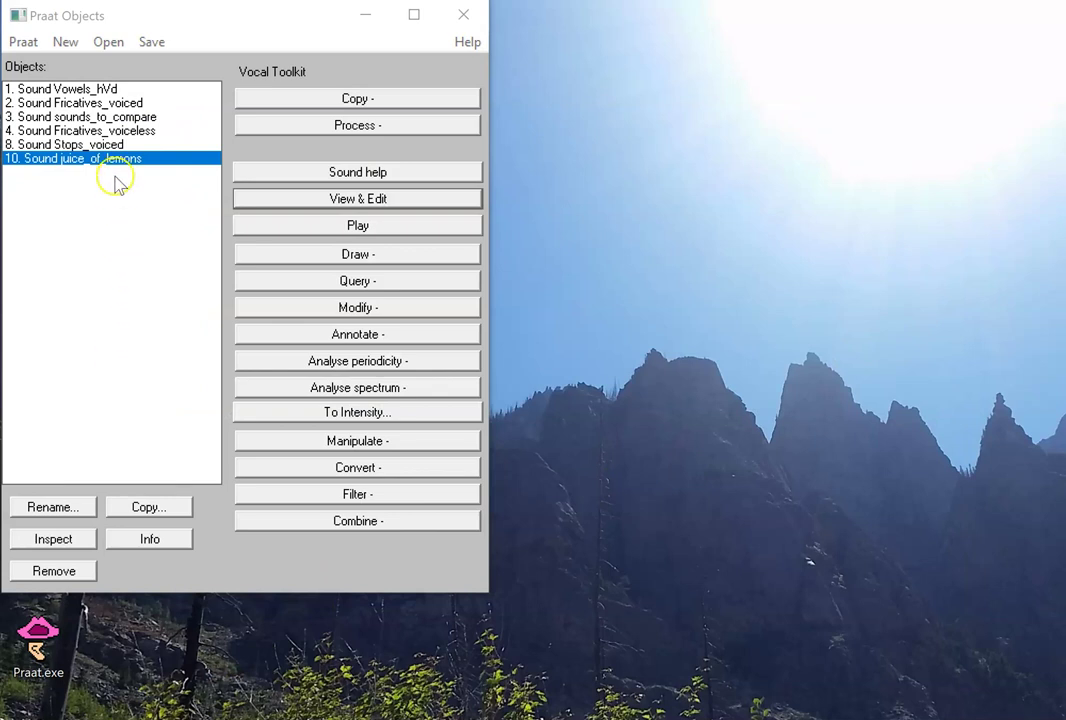
Step: Open Sound Stops_voiced in the sound editor and move the window up-left
{"action": "left_click", "coordinate": [85, 144]}
{"action": "left_click", "coordinate": [330, 200]}
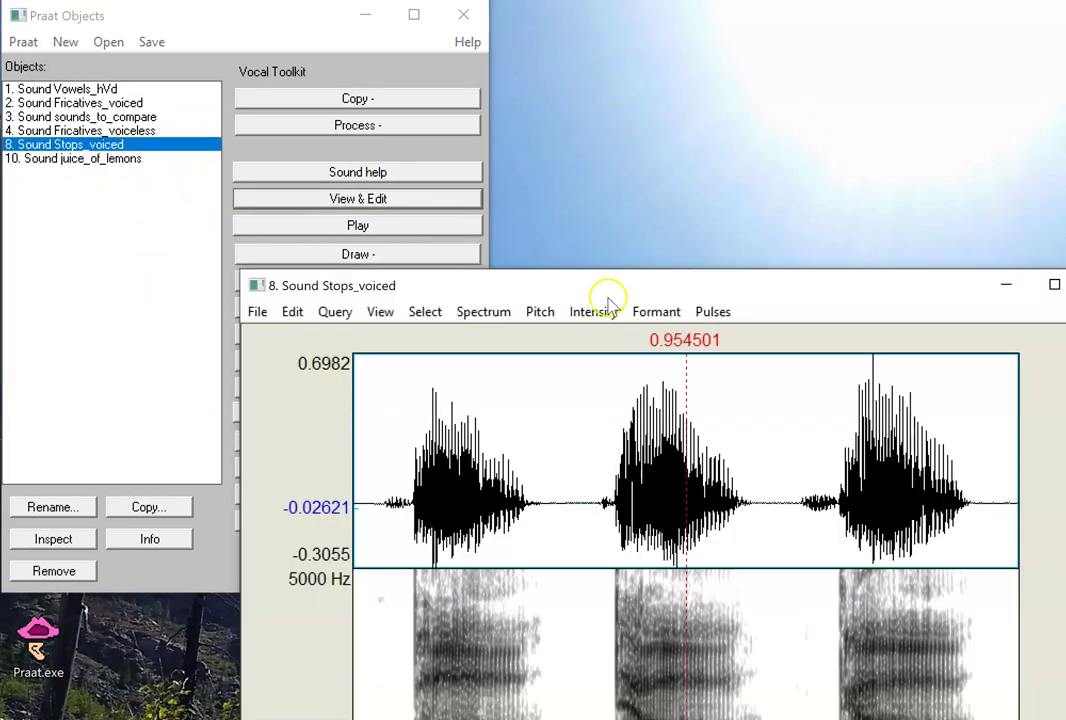
{"action": "left_click_drag", "start_coordinate": [612, 292], "coordinate": [470, 50]}
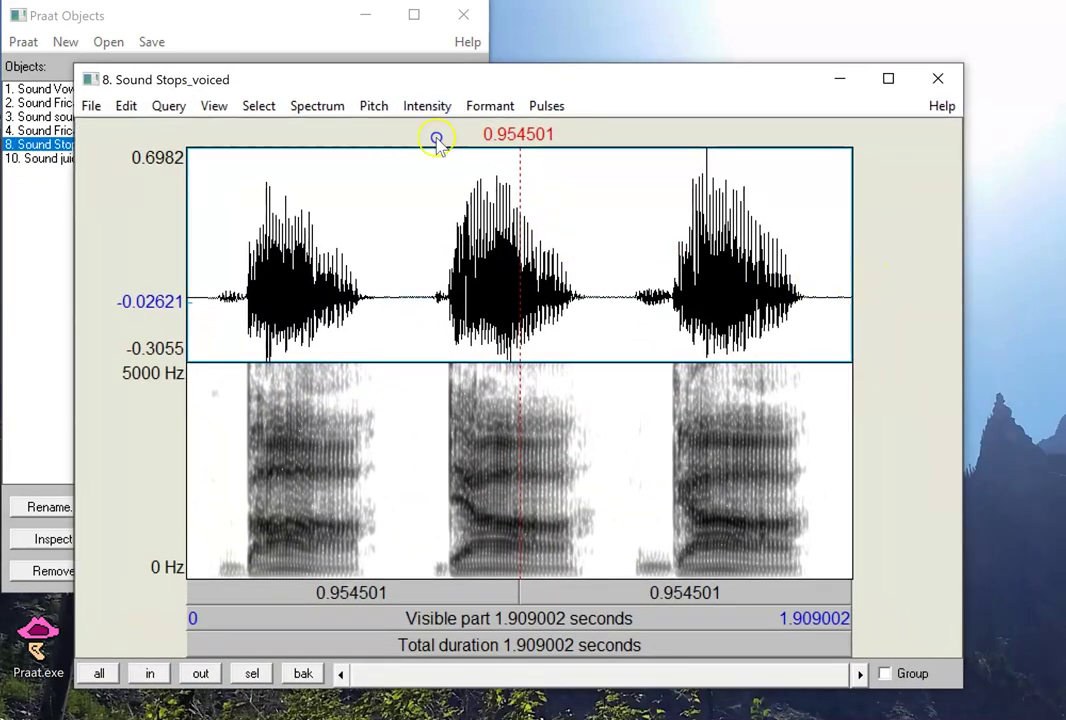
{"action": "left_click", "coordinate": [873, 280]}
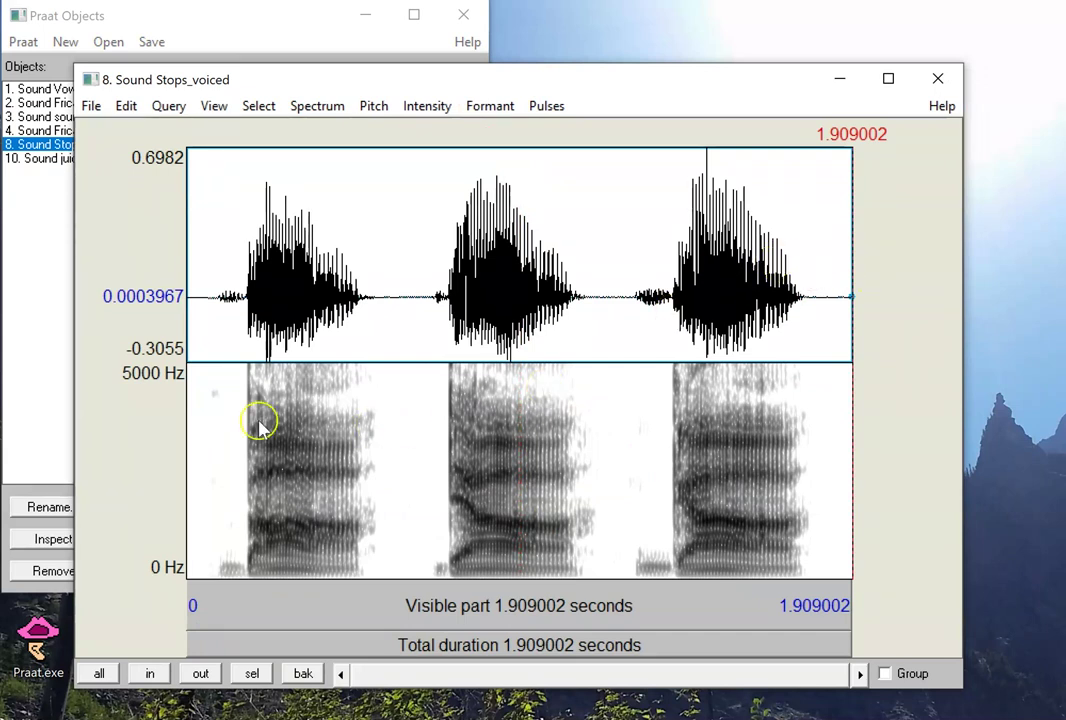
Step: Turn formant tracks on and off, then pitch contour on and off
{"action": "left_click", "coordinate": [500, 110]}
{"action": "left_click", "coordinate": [530, 132]}
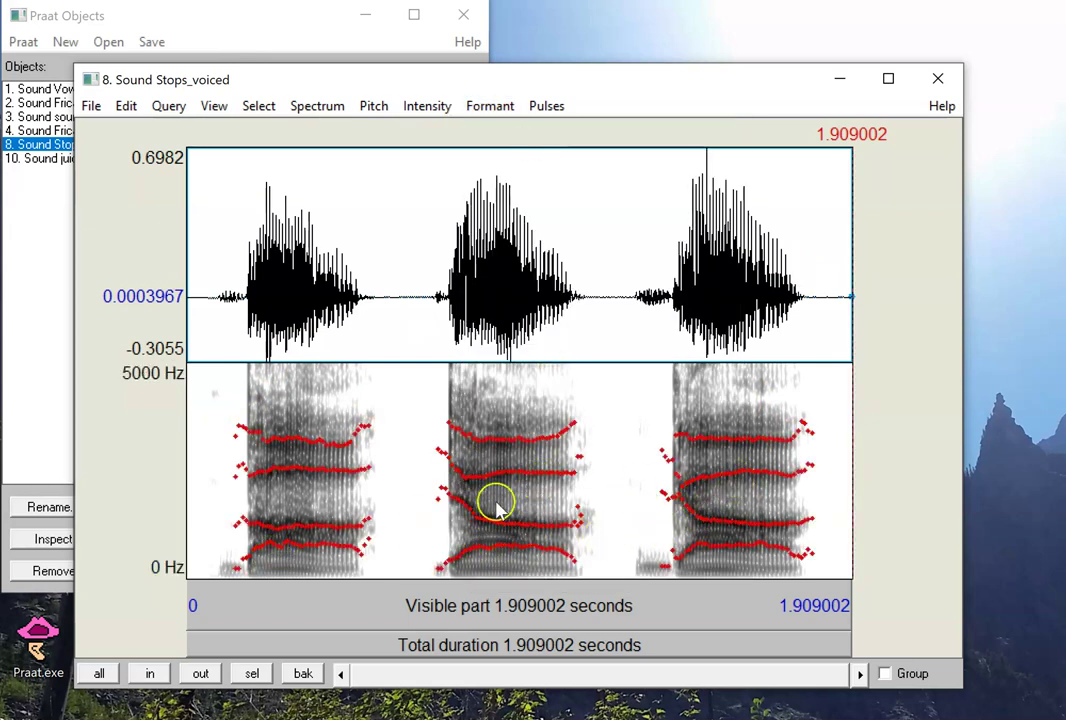
{"action": "left_click", "coordinate": [482, 117]}
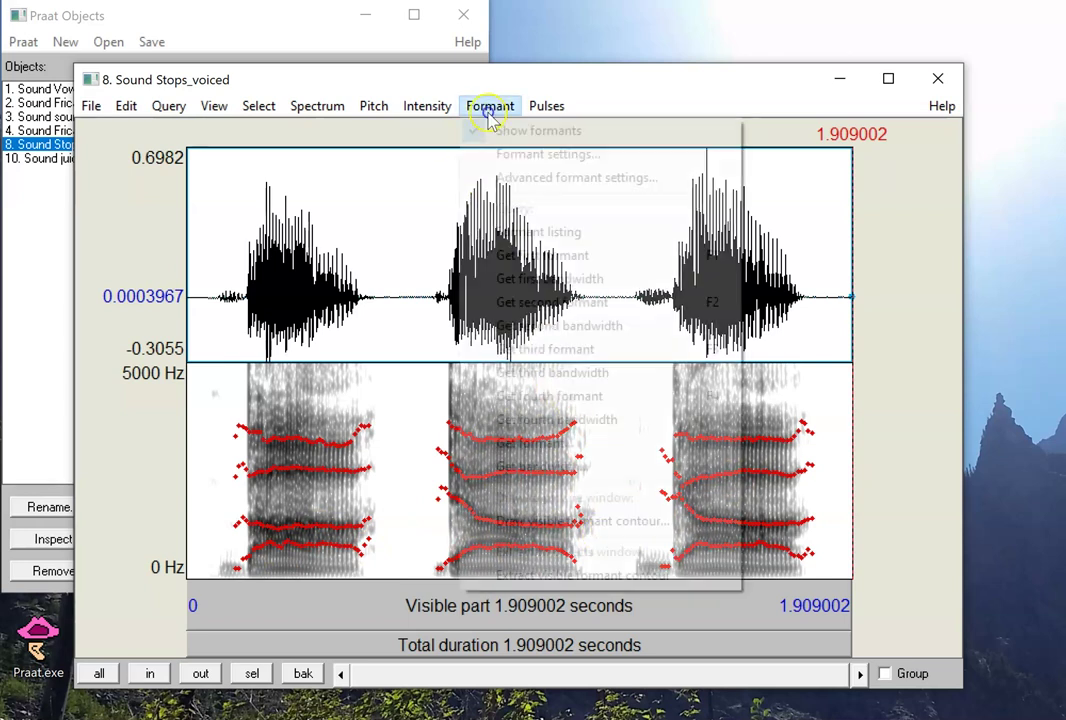
{"action": "left_click", "coordinate": [505, 130]}
{"action": "left_click", "coordinate": [378, 106]}
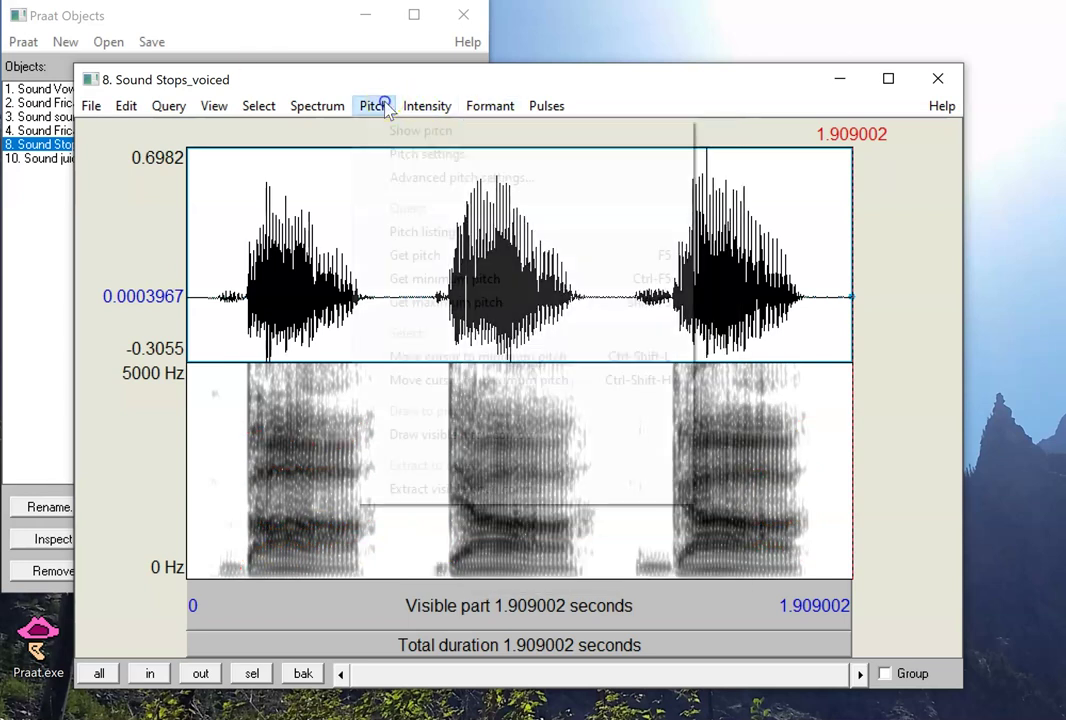
{"action": "left_click", "coordinate": [466, 131]}
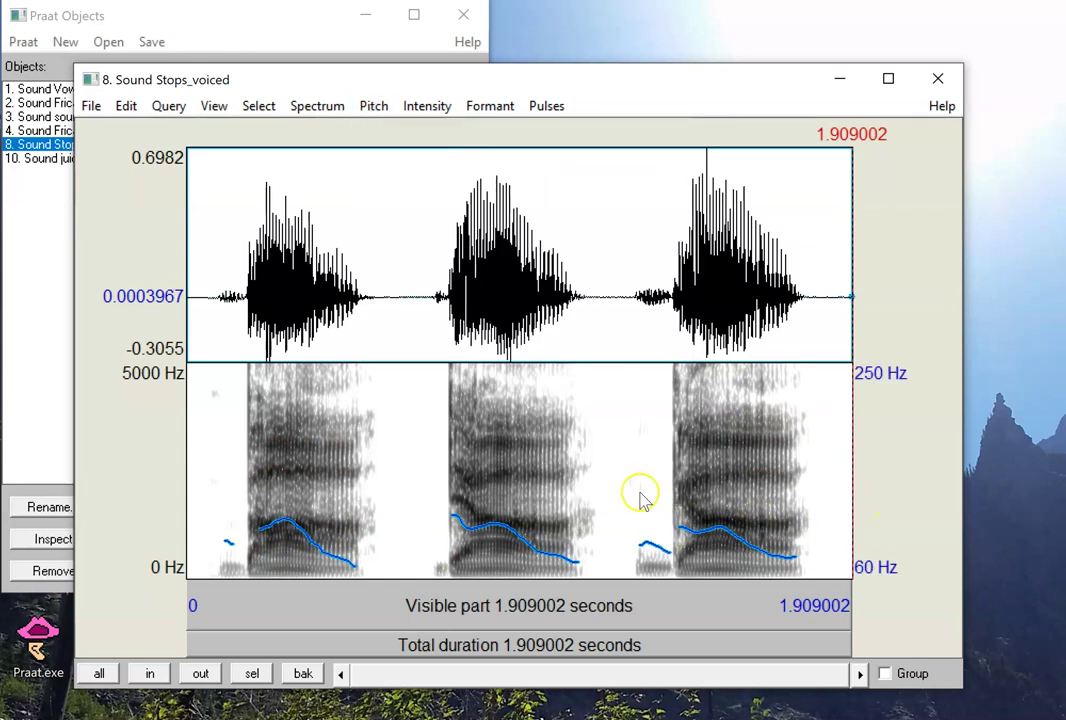
{"action": "left_click", "coordinate": [376, 105]}
{"action": "left_click", "coordinate": [470, 131]}
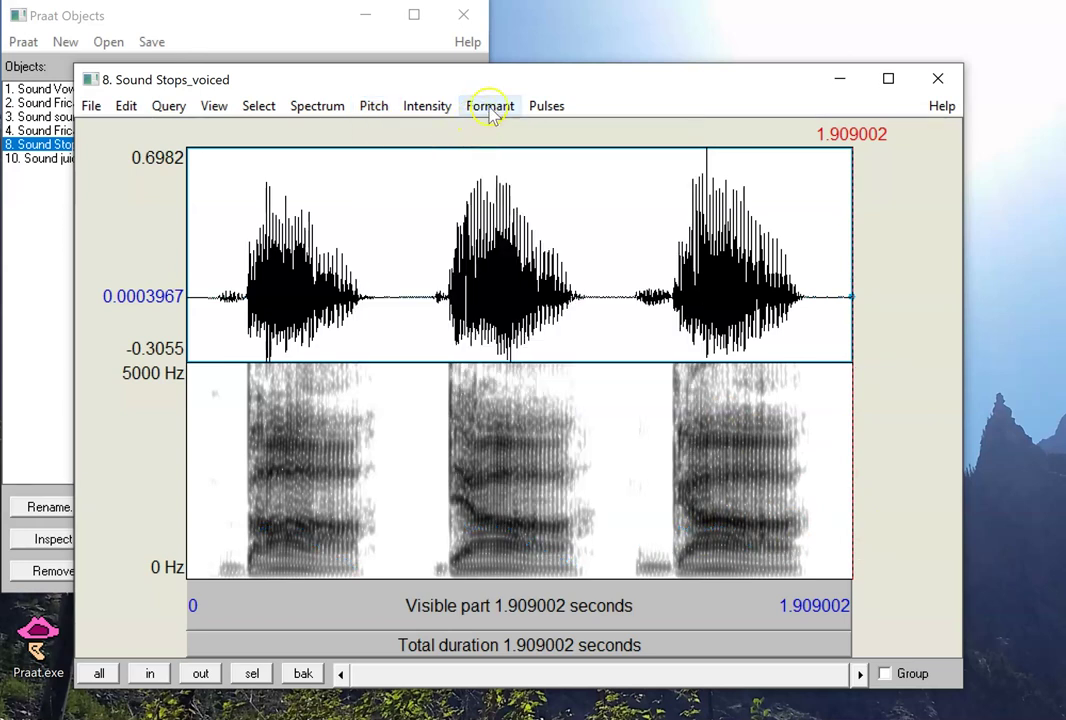
Step: Show formant tracks and zoom to the 0.650712–1.212493 s syllable
{"action": "left_click", "coordinate": [489, 106]}
{"action": "left_click", "coordinate": [524, 137]}
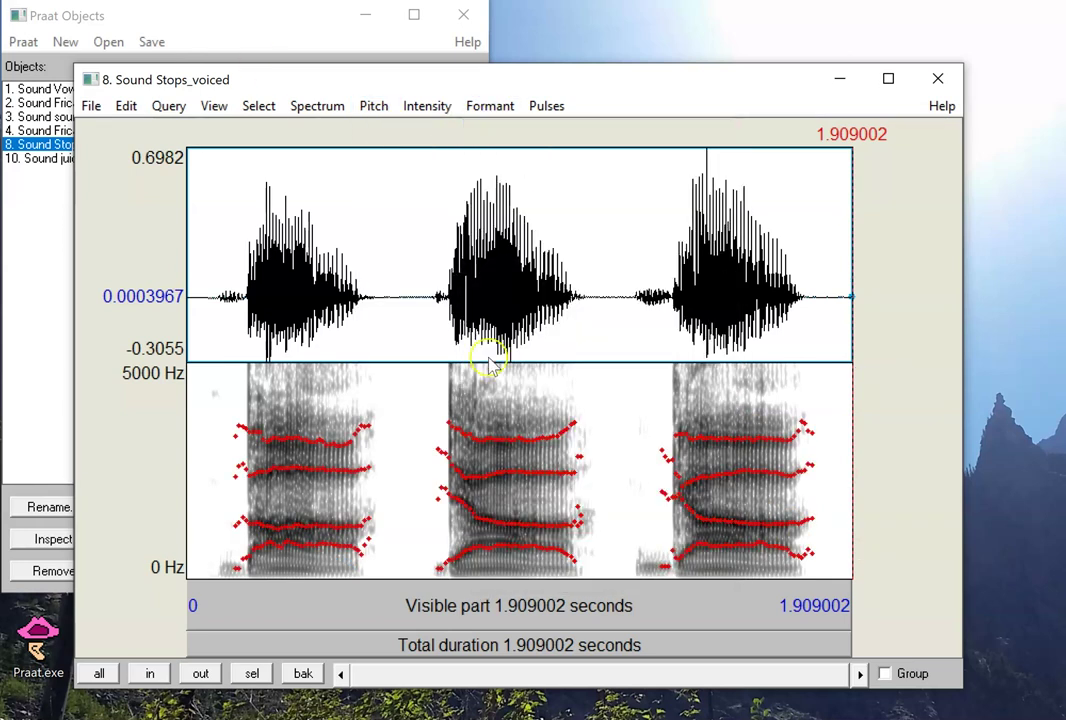
{"action": "left_click_drag", "start_coordinate": [413, 434], "coordinate": [609, 459]}
{"action": "left_click", "coordinate": [264, 674]}
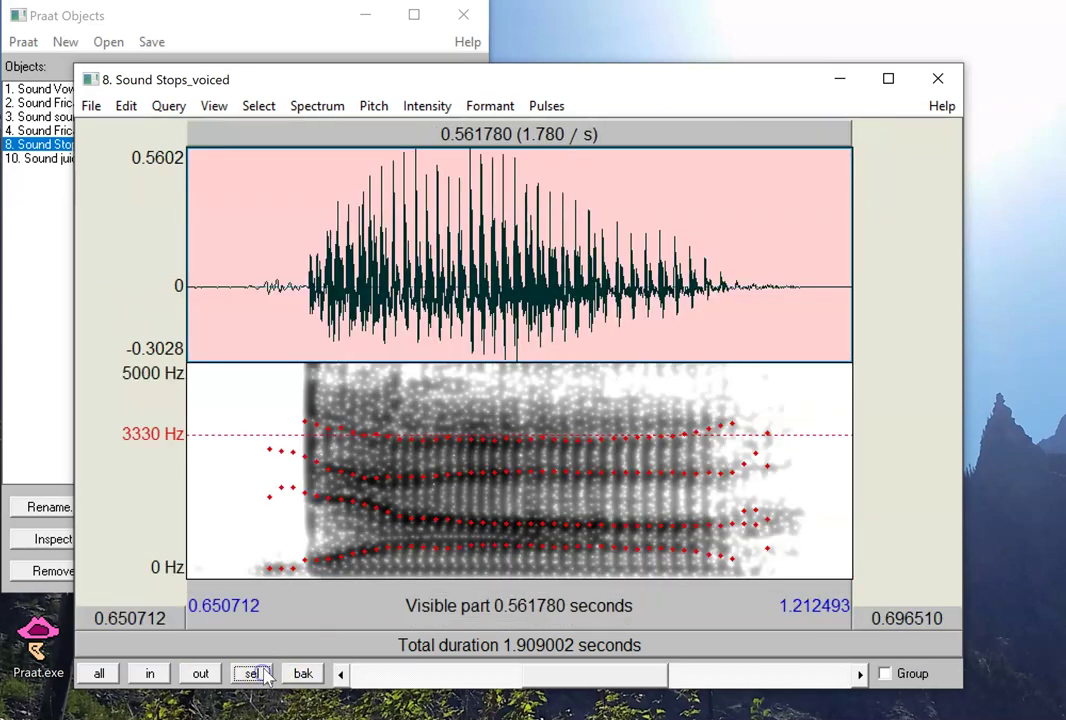
Step: Read the formant tracks at about 1283, 2516 and 3256 Hz
{"action": "left_click", "coordinate": [471, 522]}
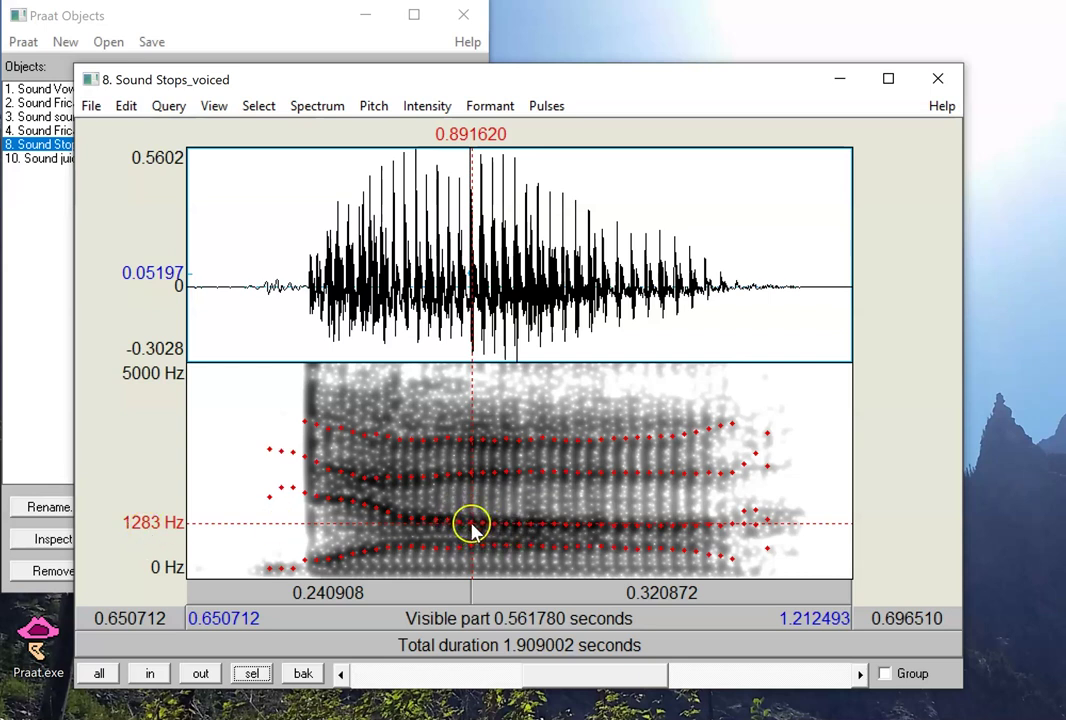
{"action": "left_click", "coordinate": [471, 470]}
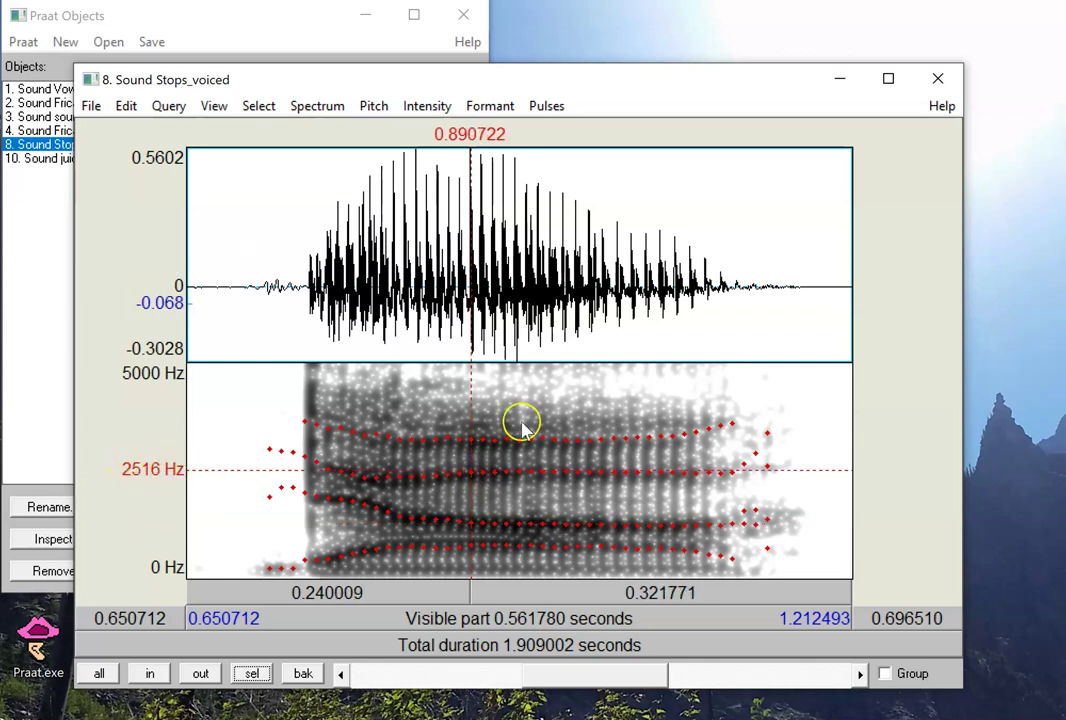
{"action": "left_click", "coordinate": [471, 438]}
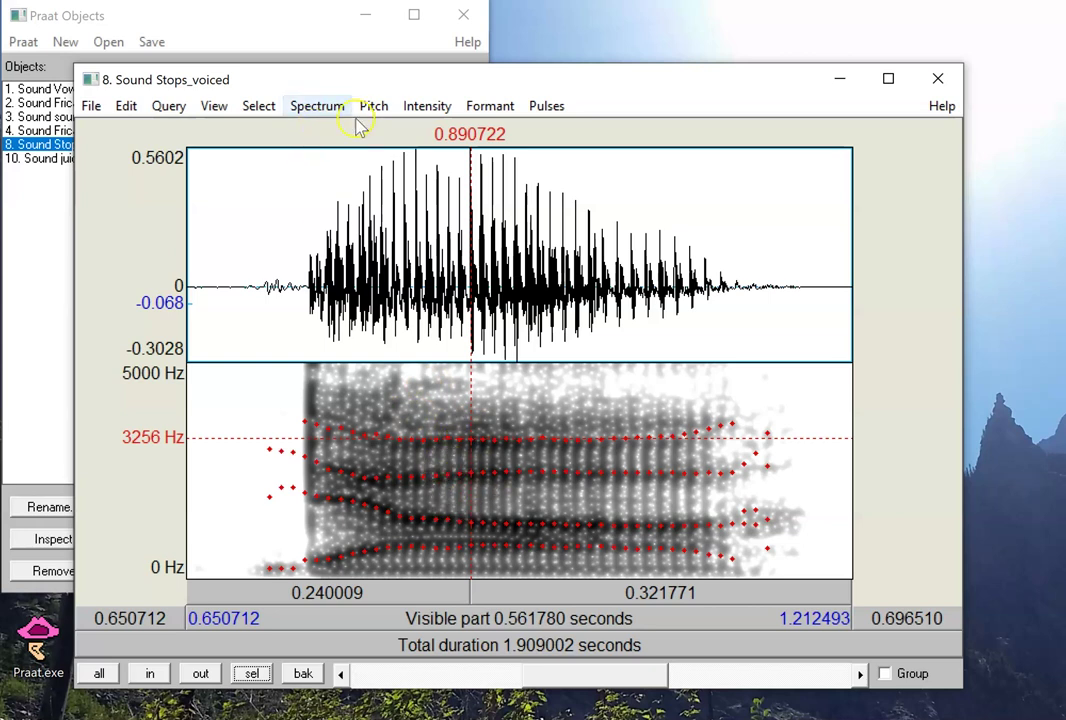
Step: Show the pitch contour and hide the red formant tracks
{"action": "left_click", "coordinate": [388, 112]}
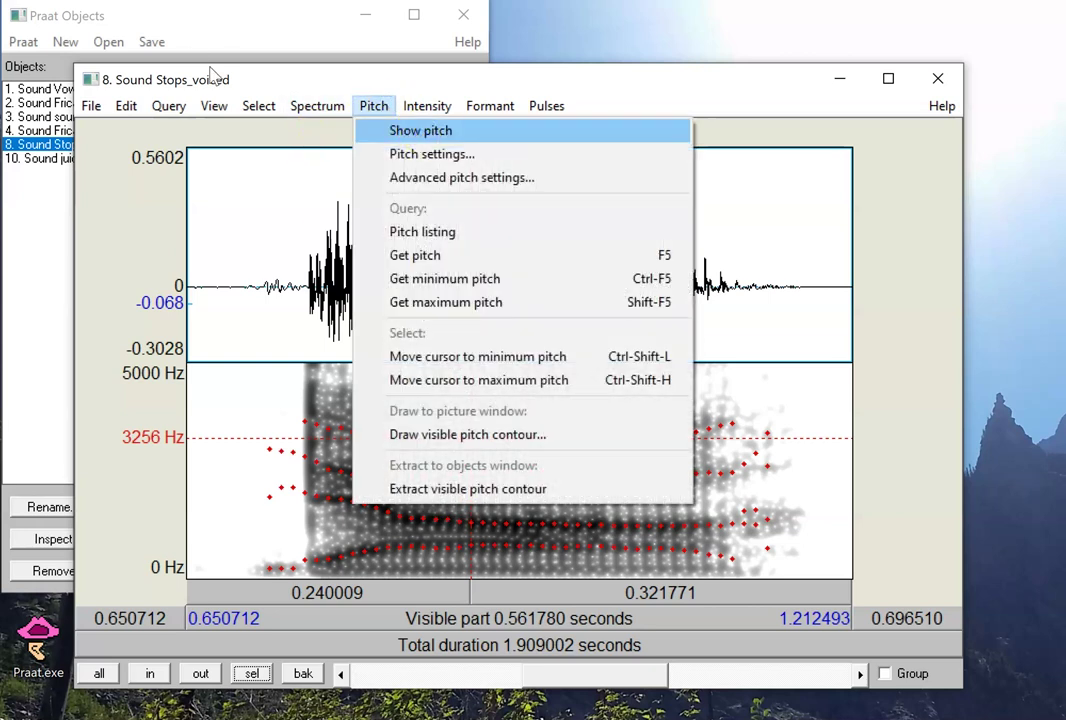
{"action": "left_click", "coordinate": [421, 131]}
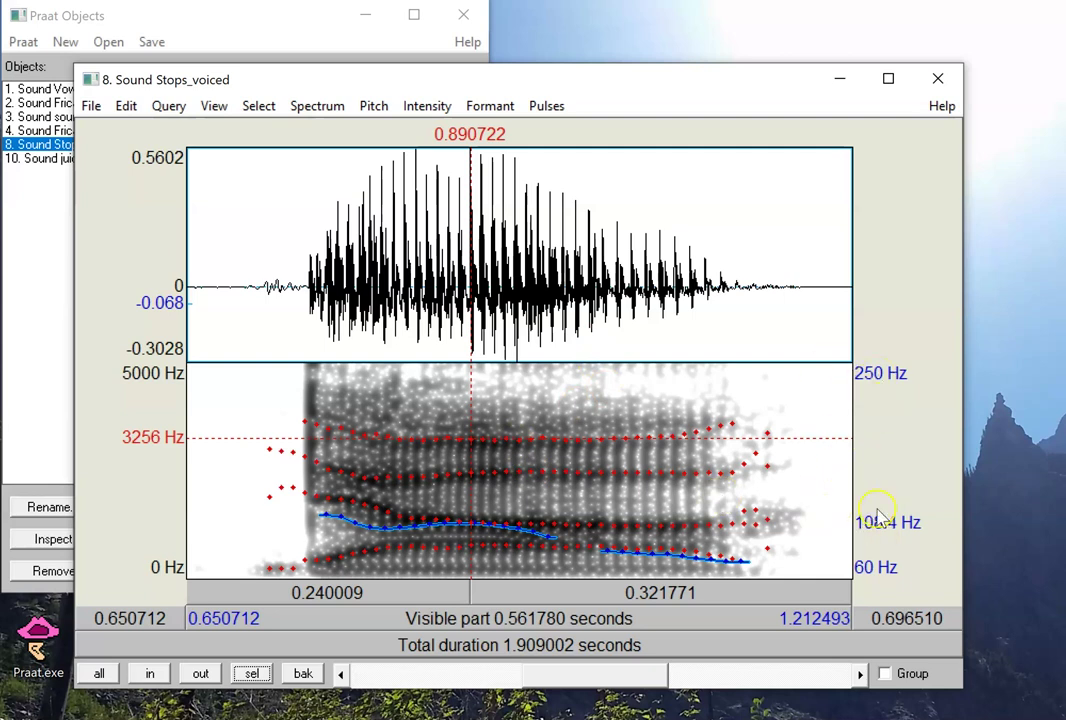
{"action": "left_click", "coordinate": [489, 106]}
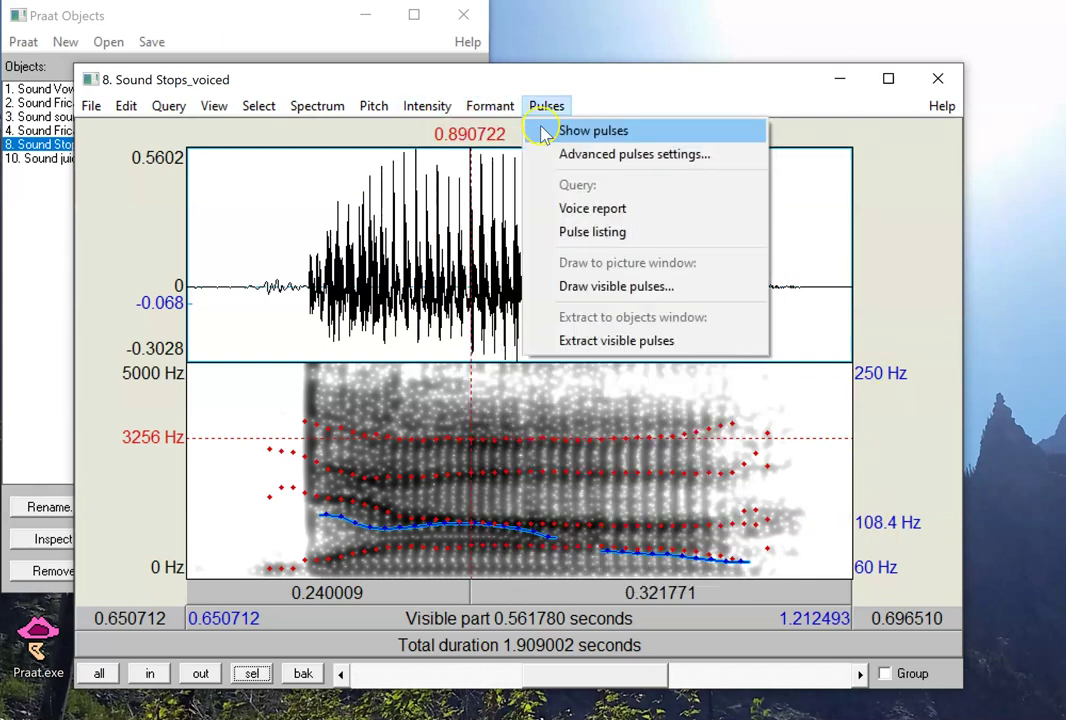
{"action": "left_click", "coordinate": [525, 130]}
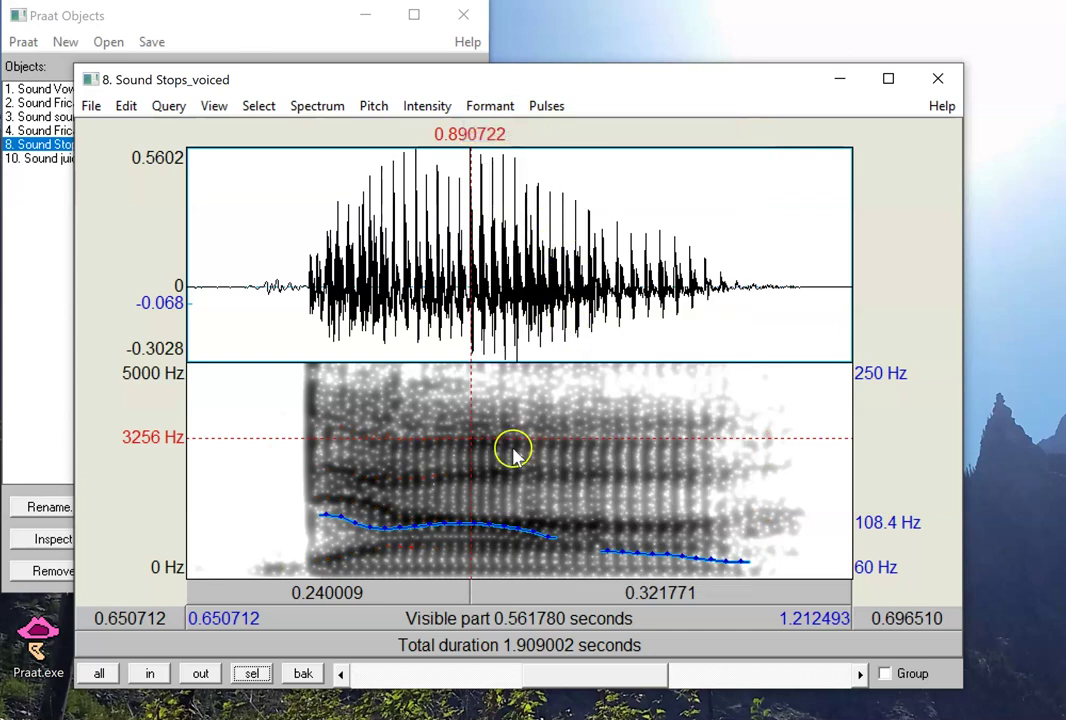
Step: Probe the pitch contour between about 0.888 and 1.05 s, reading roughly 108 Hz
{"action": "left_click", "coordinate": [470, 520]}
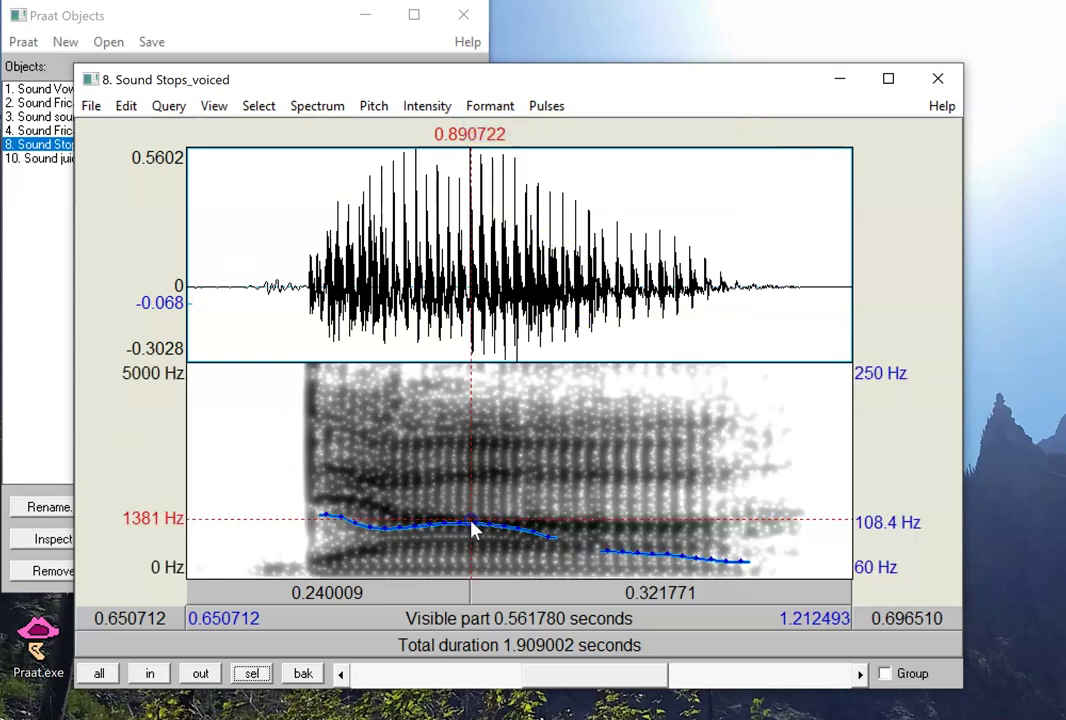
{"action": "left_click", "coordinate": [473, 525]}
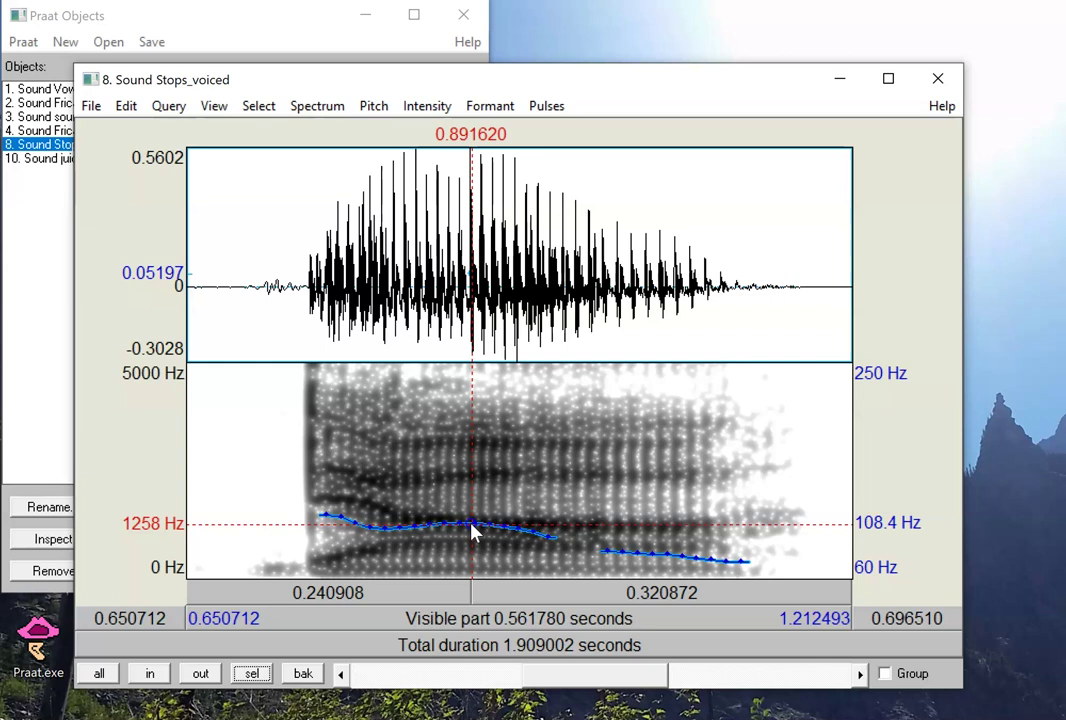
{"action": "left_click", "coordinate": [474, 522]}
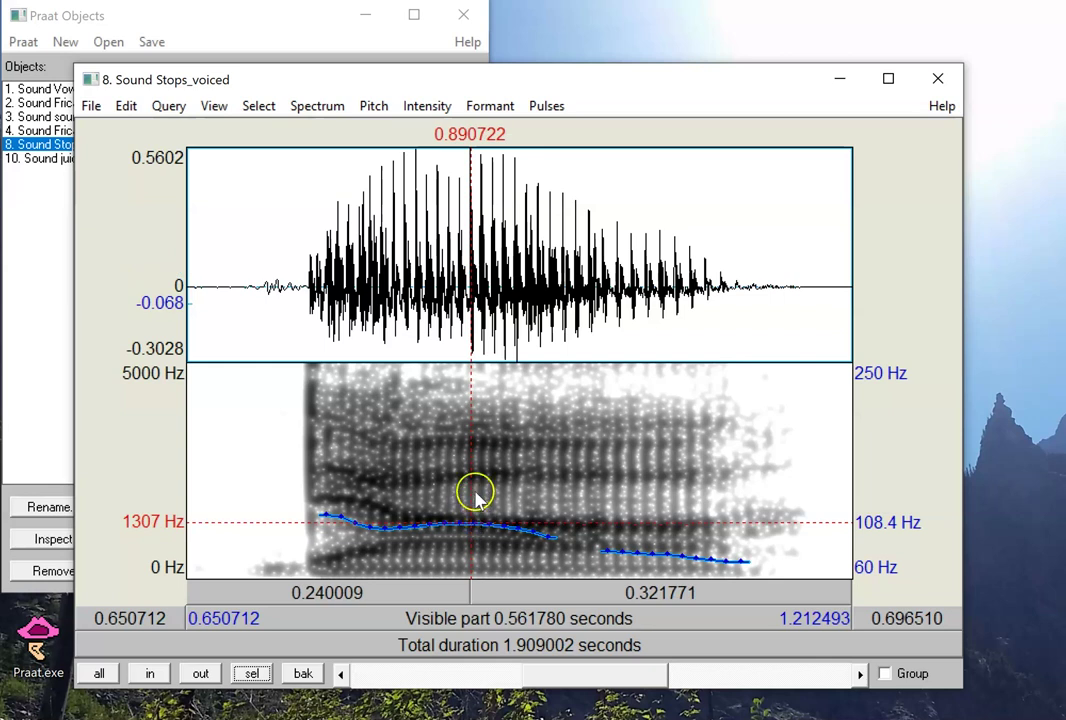
{"action": "left_click", "coordinate": [472, 396]}
{"action": "left_click", "coordinate": [476, 533]}
{"action": "left_click", "coordinate": [474, 548]}
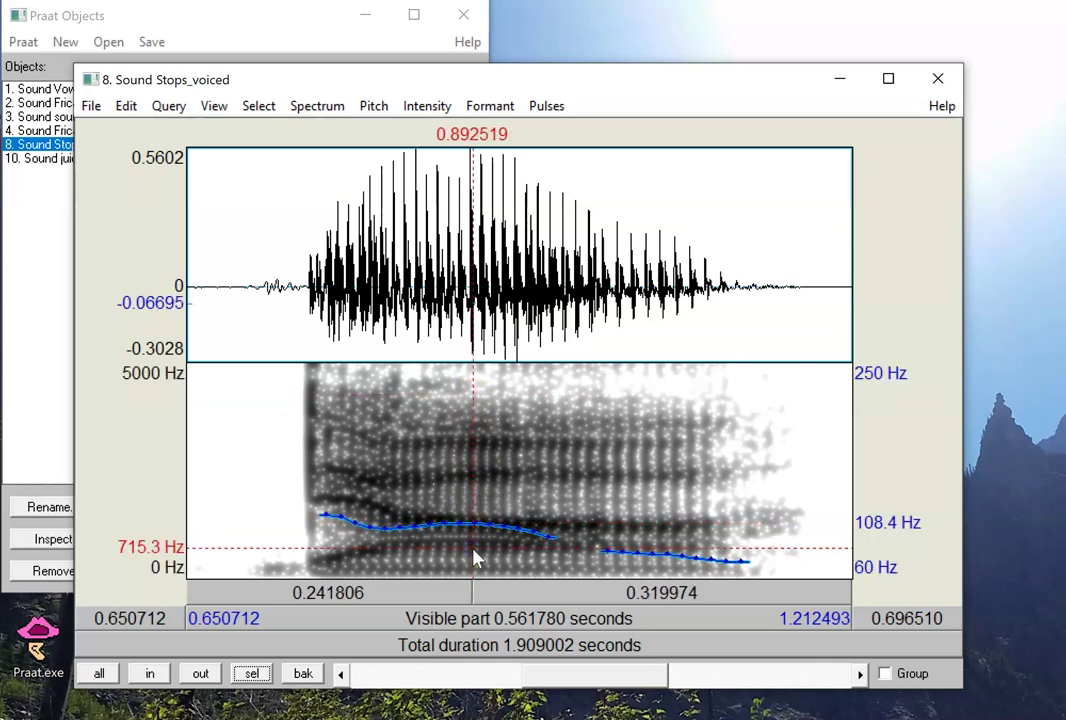
{"action": "left_click", "coordinate": [921, 527]}
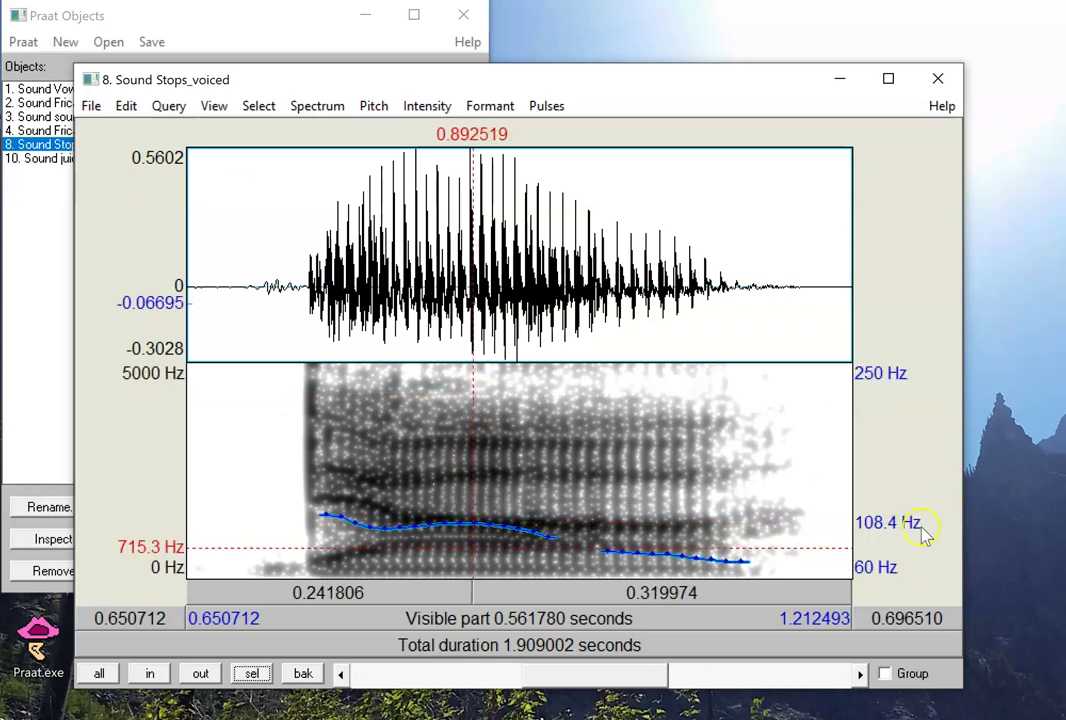
{"action": "left_click", "coordinate": [662, 545]}
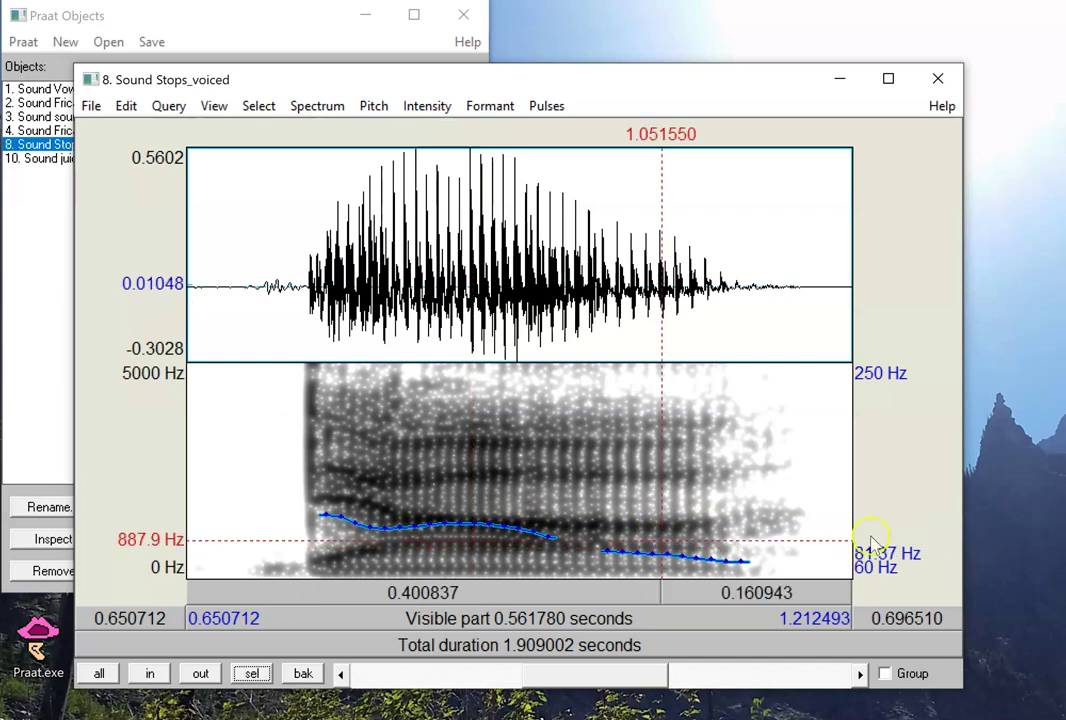
{"action": "left_click", "coordinate": [468, 512]}
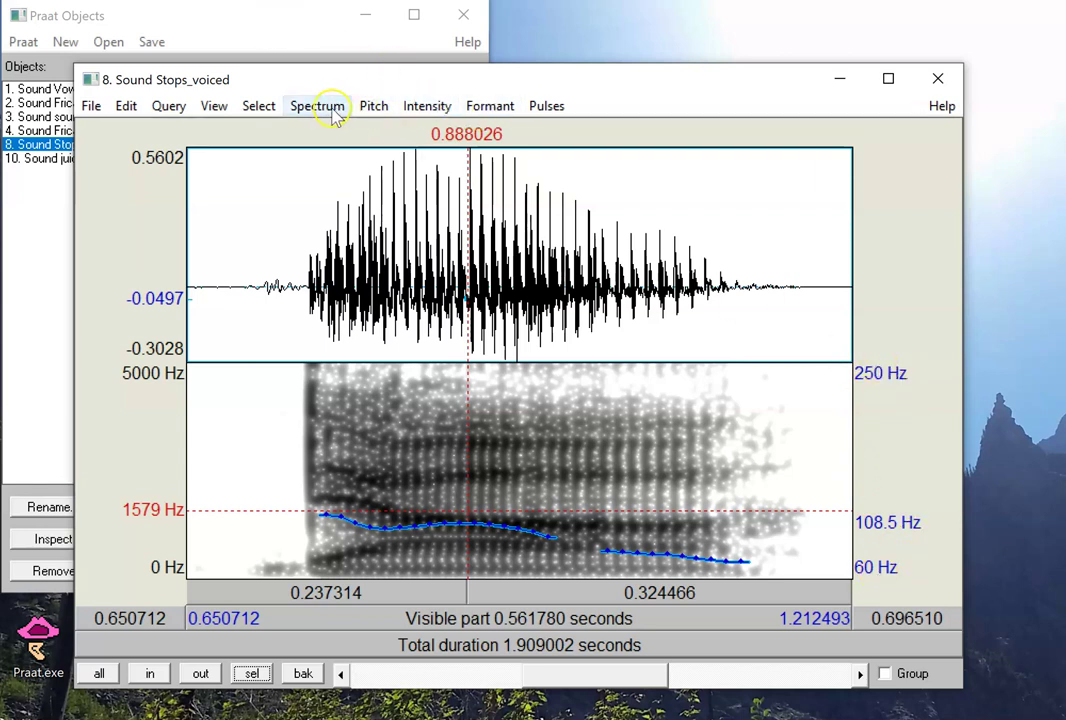
Step: Review the pitch settings, keeping 75–500 Hz, then place the cursor at the 0.7775 s voicing onset
{"action": "left_click", "coordinate": [370, 106]}
{"action": "left_click", "coordinate": [400, 152]}
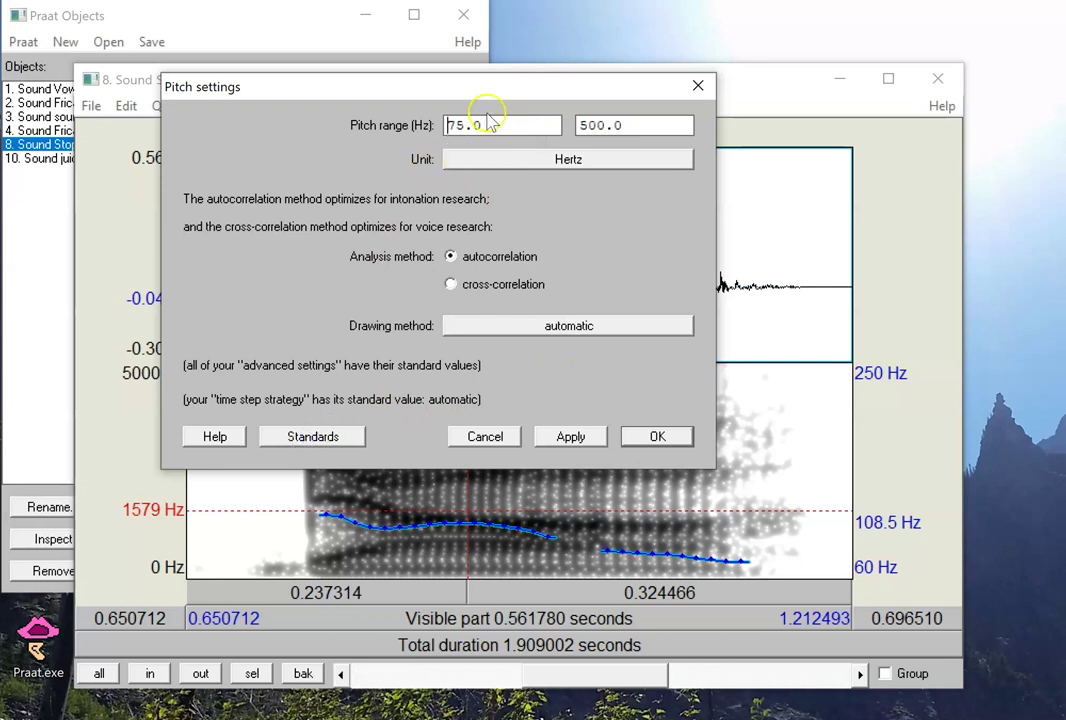
{"action": "left_click", "coordinate": [657, 437]}
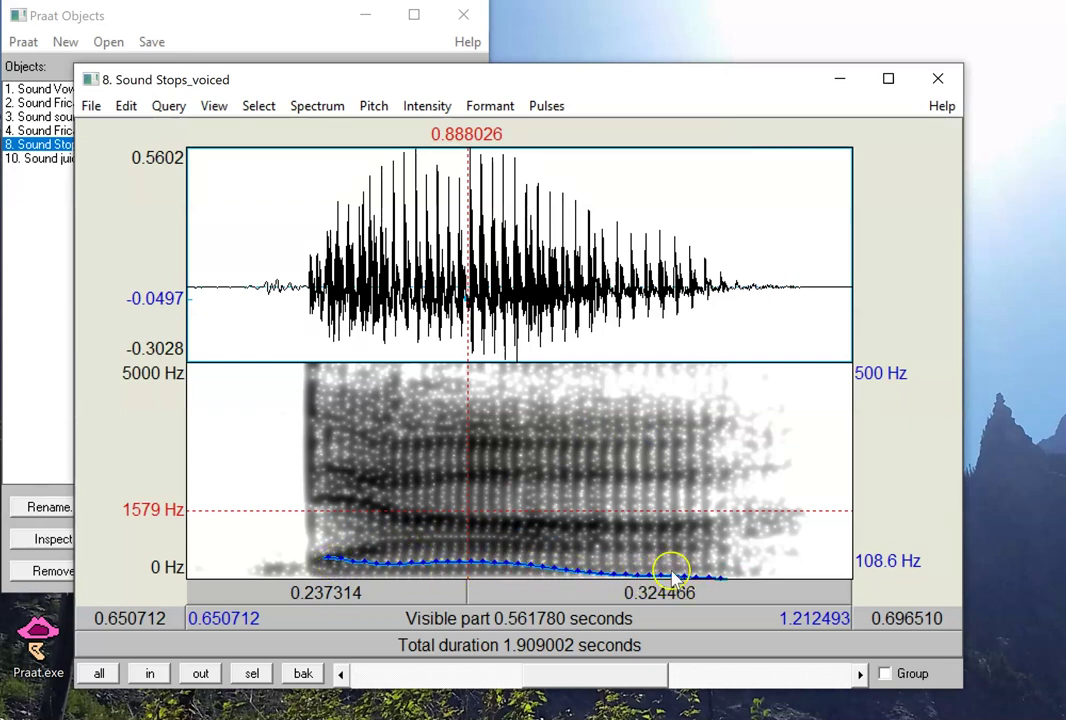
{"action": "left_click", "coordinate": [466, 553]}
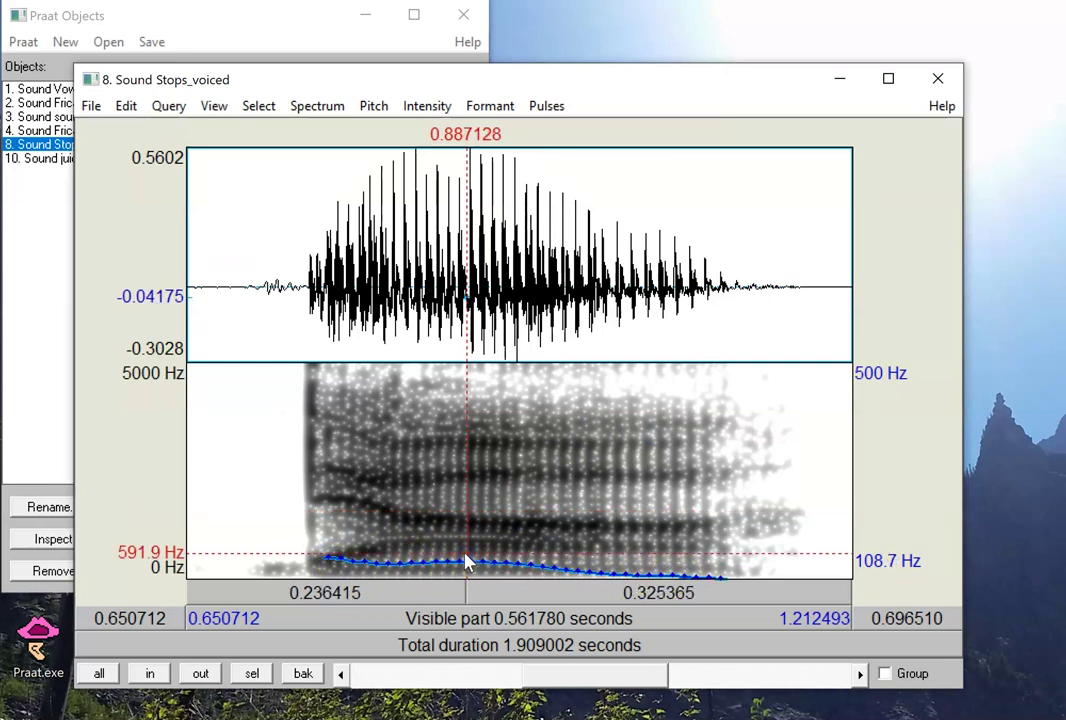
{"action": "left_click", "coordinate": [336, 553]}
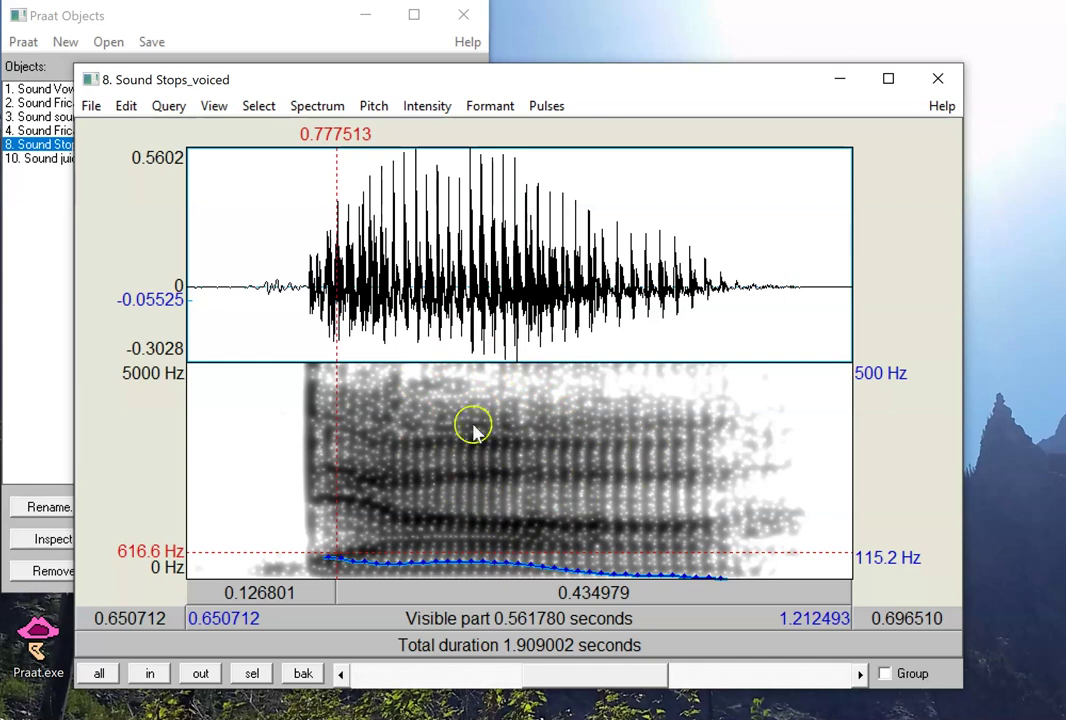
Step: Change the pitch range floor to 70 Hz and ceiling to 150 Hz and apply it
{"action": "left_click", "coordinate": [372, 105]}
{"action": "left_click", "coordinate": [430, 155]}
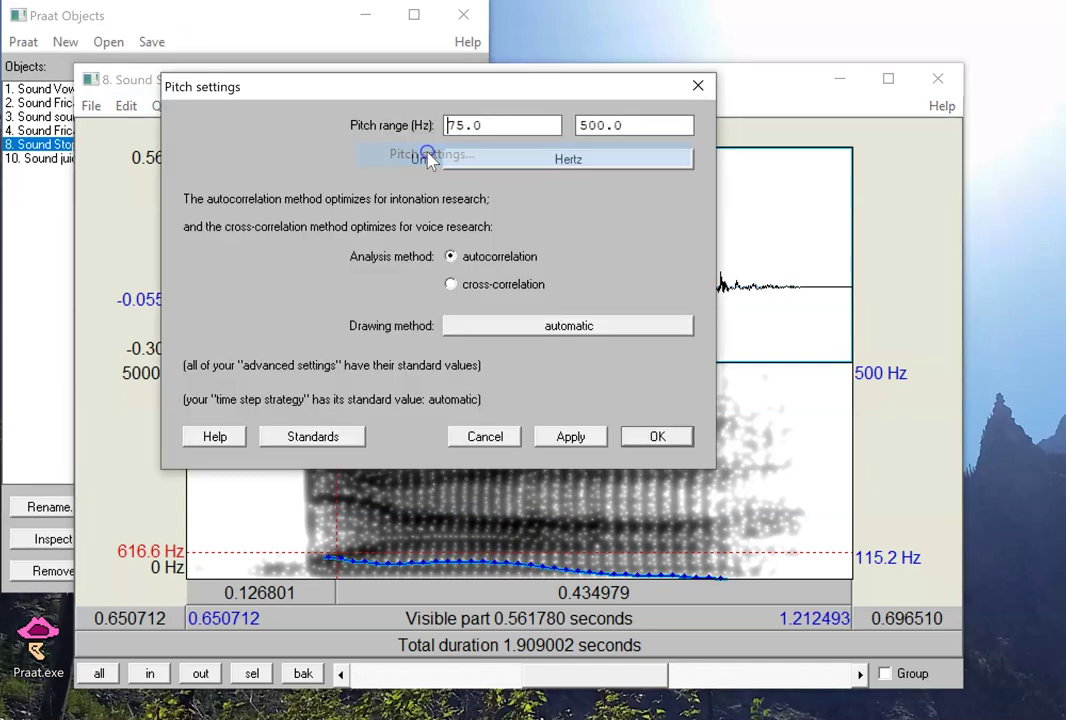
{"action": "left_click", "coordinate": [640, 124]}
{"action": "left_click", "coordinate": [517, 108]}
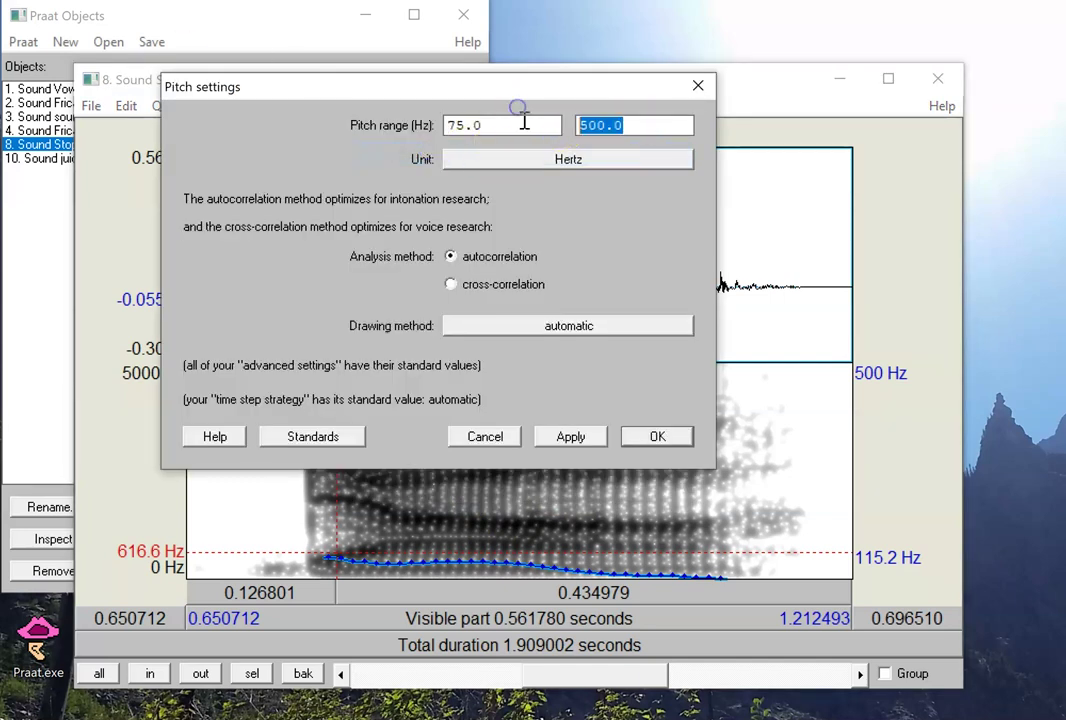
{"action": "type", "text": "150"}
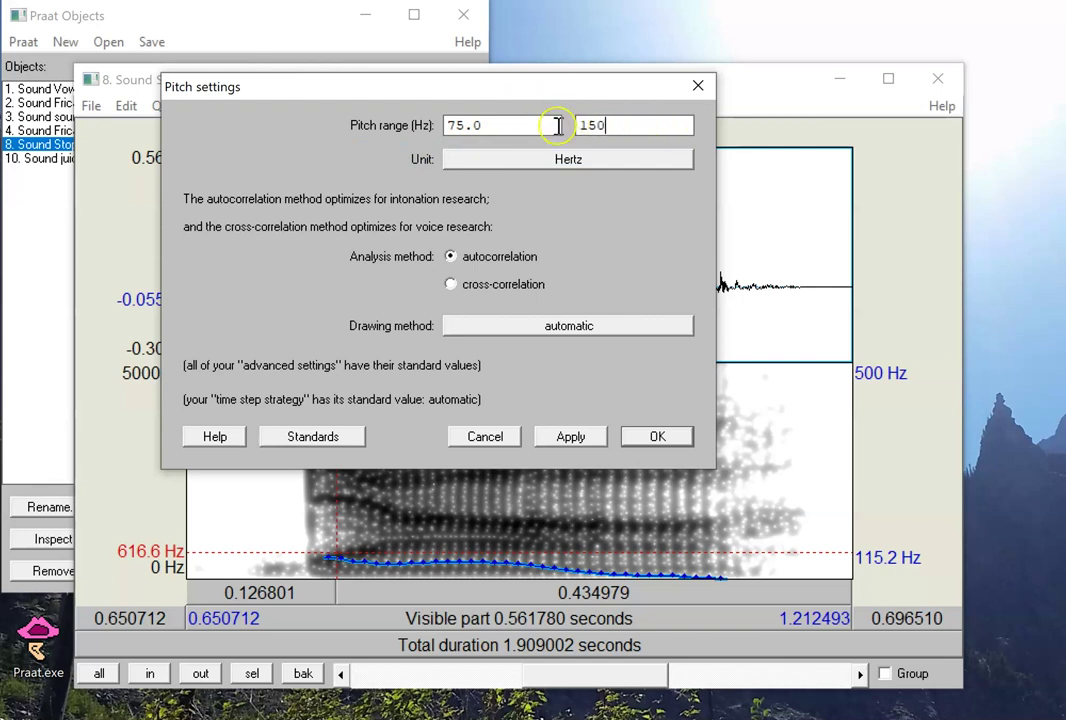
{"action": "left_click", "coordinate": [547, 124]}
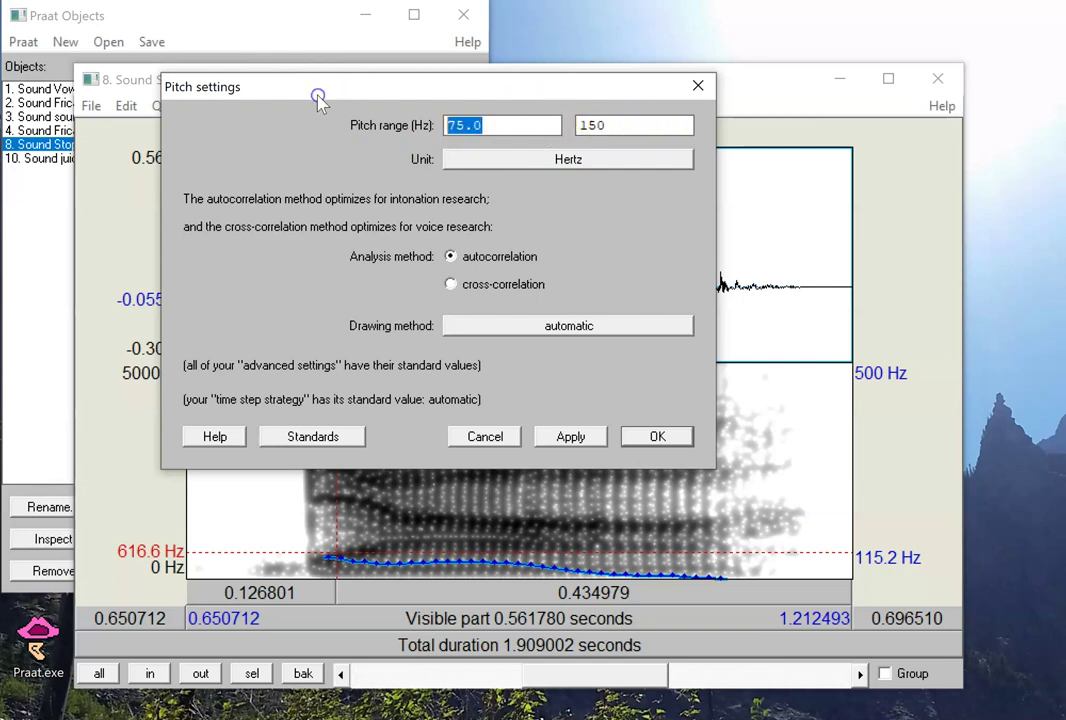
{"action": "type", "text": "70"}
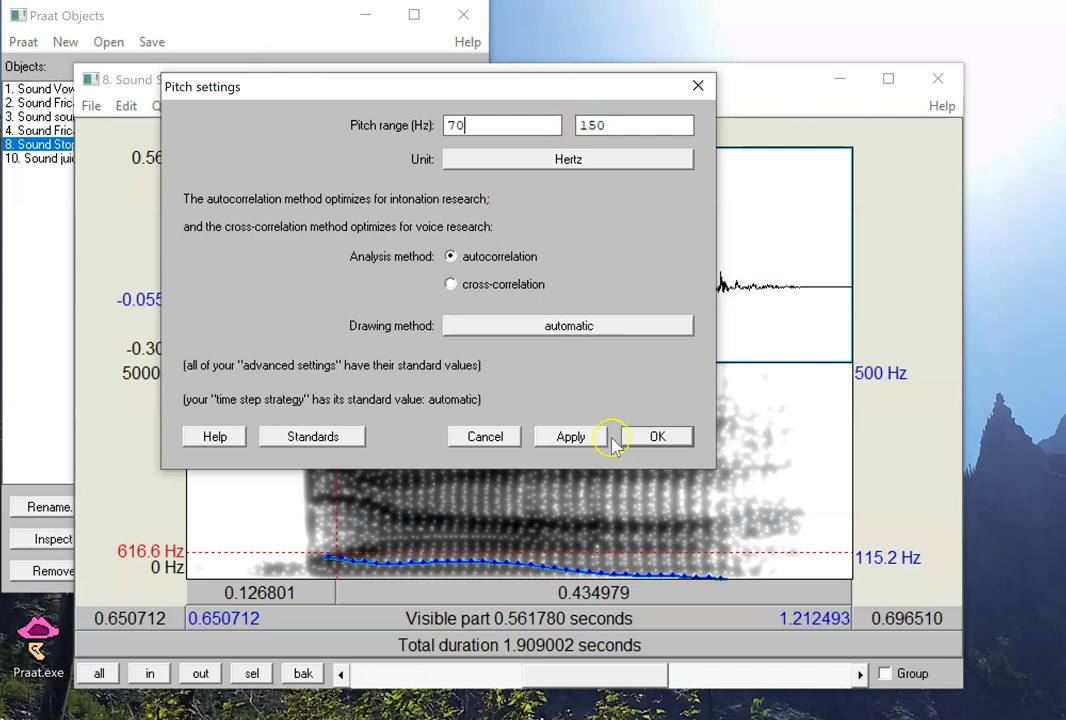
{"action": "left_click", "coordinate": [655, 436]}
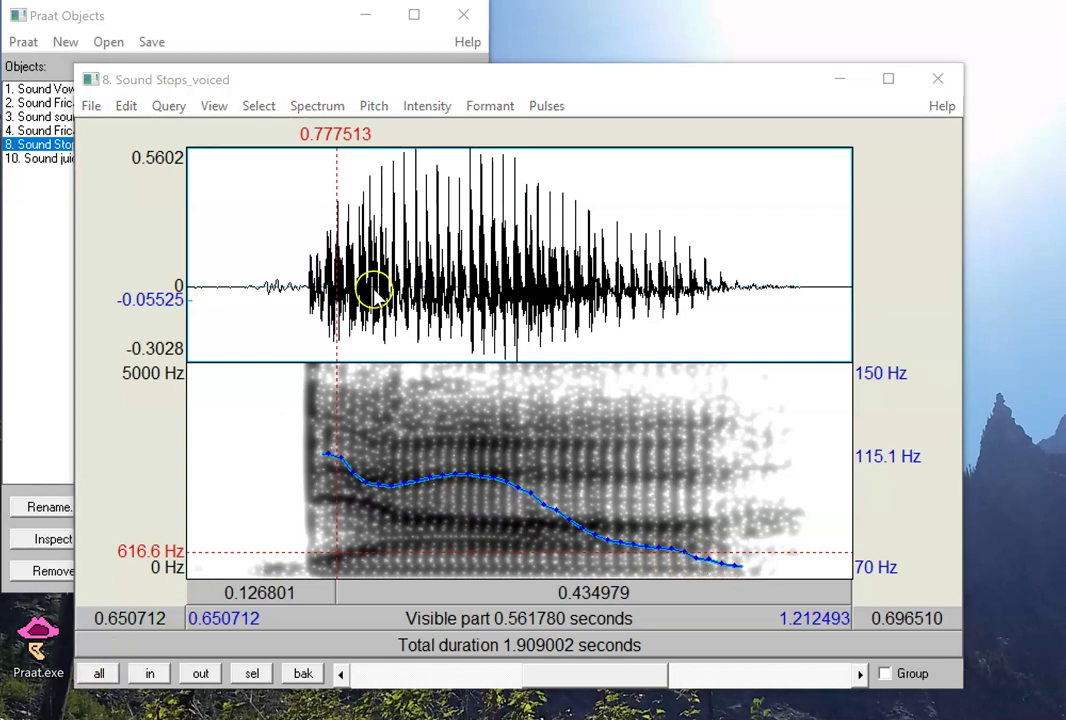
{"action": "left_click", "coordinate": [373, 105]}
Step: Hide the pitch contour, show the formant tracks, and place the cursor at 0.7029 s
{"action": "left_click", "coordinate": [412, 131]}
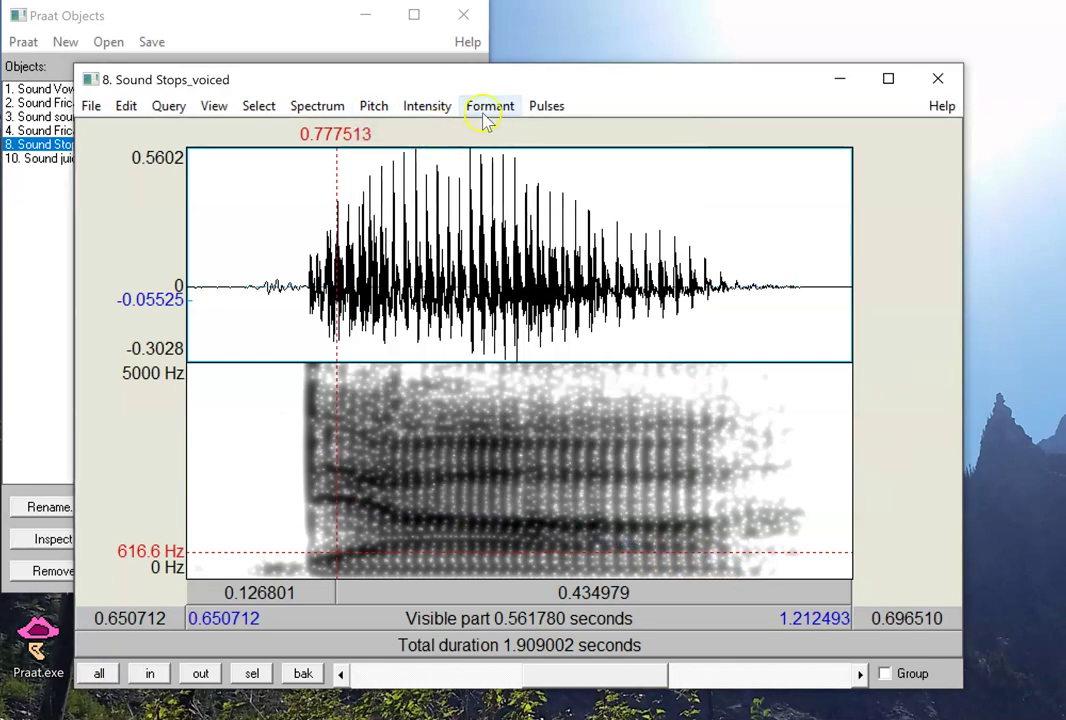
{"action": "left_click", "coordinate": [489, 105]}
{"action": "left_click", "coordinate": [530, 133]}
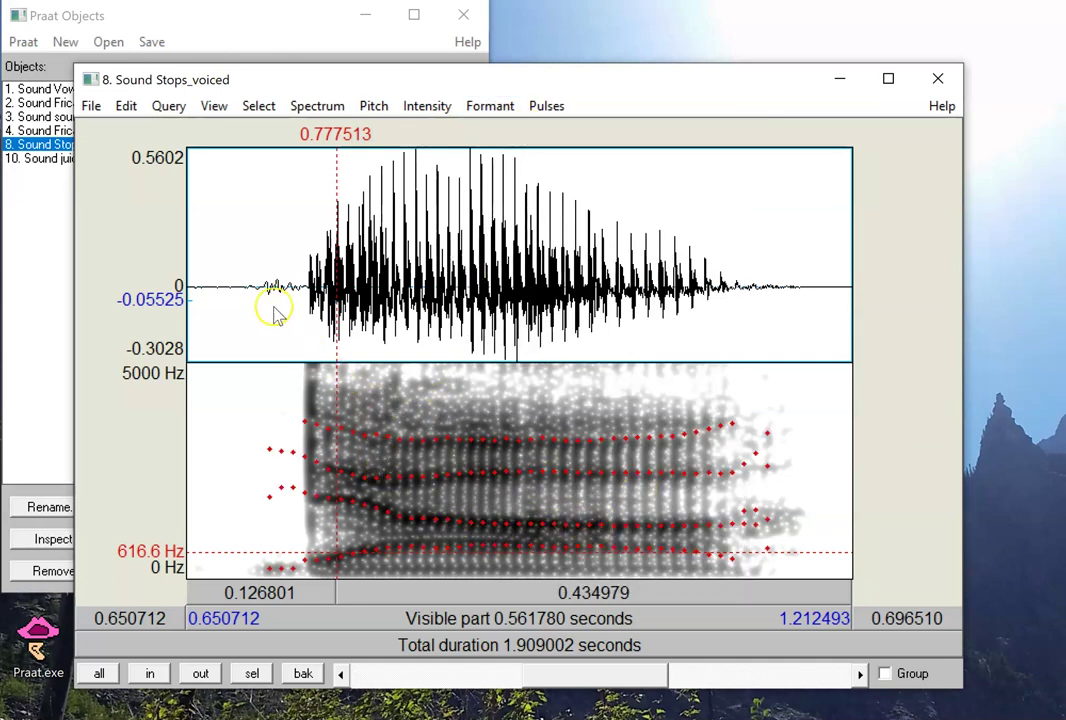
{"action": "left_click", "coordinate": [248, 285]}
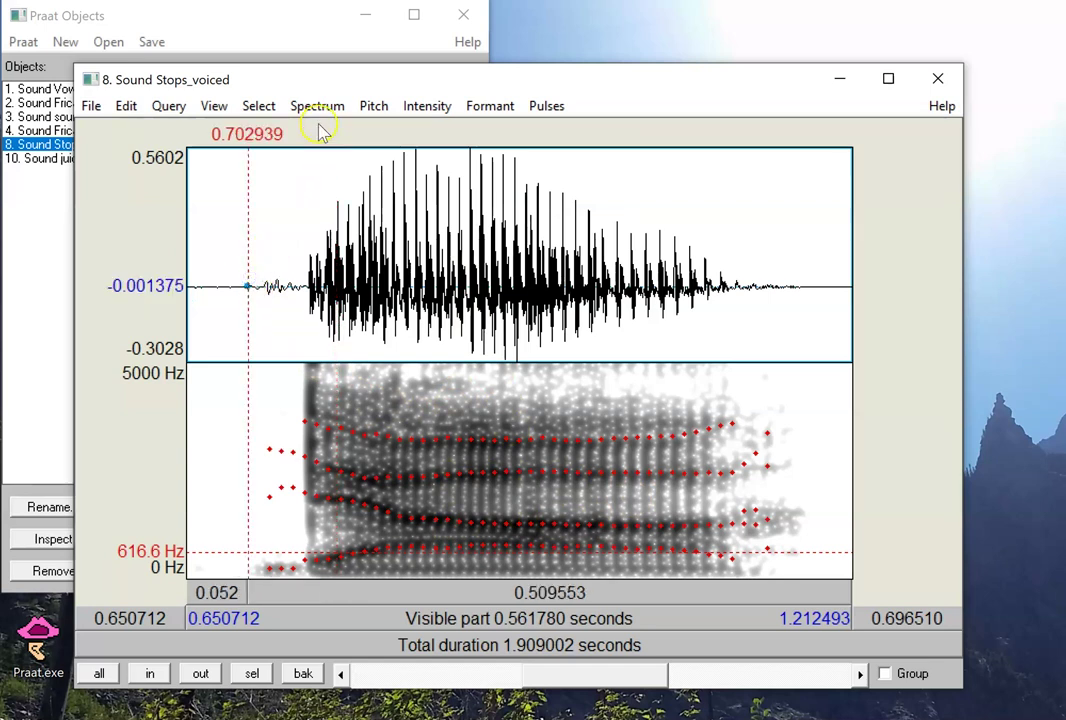
Step: Open the formant settings and step through the fields: 4000 Hz maximum, 4 formants, 30.0 dynamic range
{"action": "left_click", "coordinate": [492, 106]}
{"action": "left_click", "coordinate": [543, 157]}
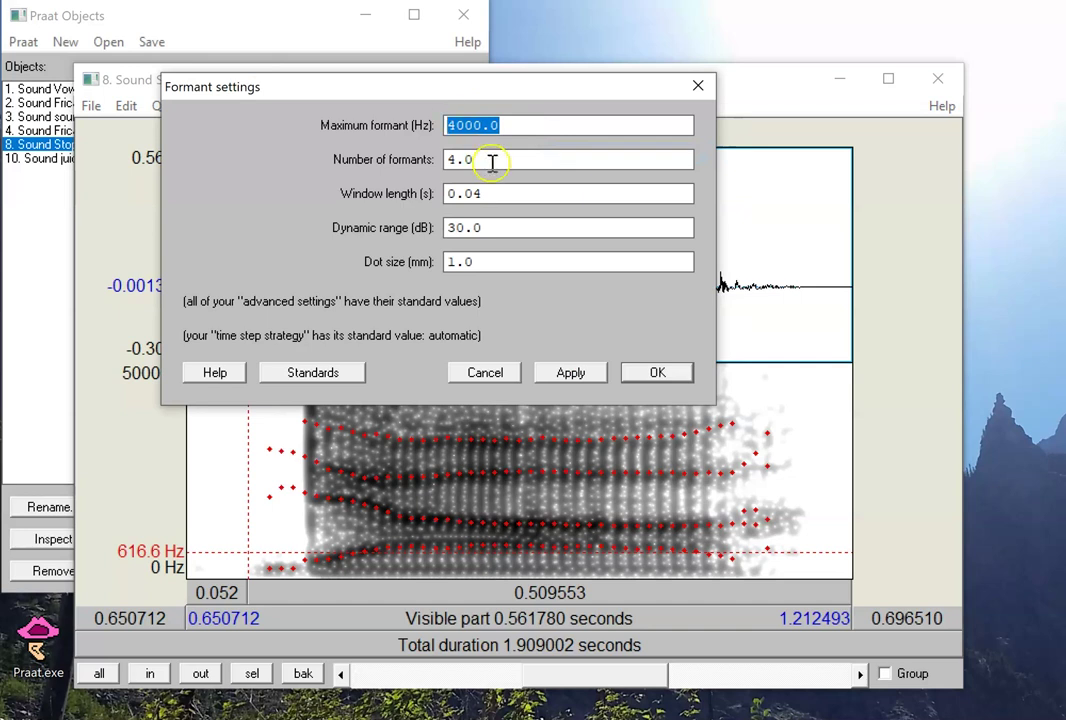
{"action": "key", "text": "Tab"}
{"action": "key", "text": "Tab"}
{"action": "left_click", "coordinate": [493, 230]}
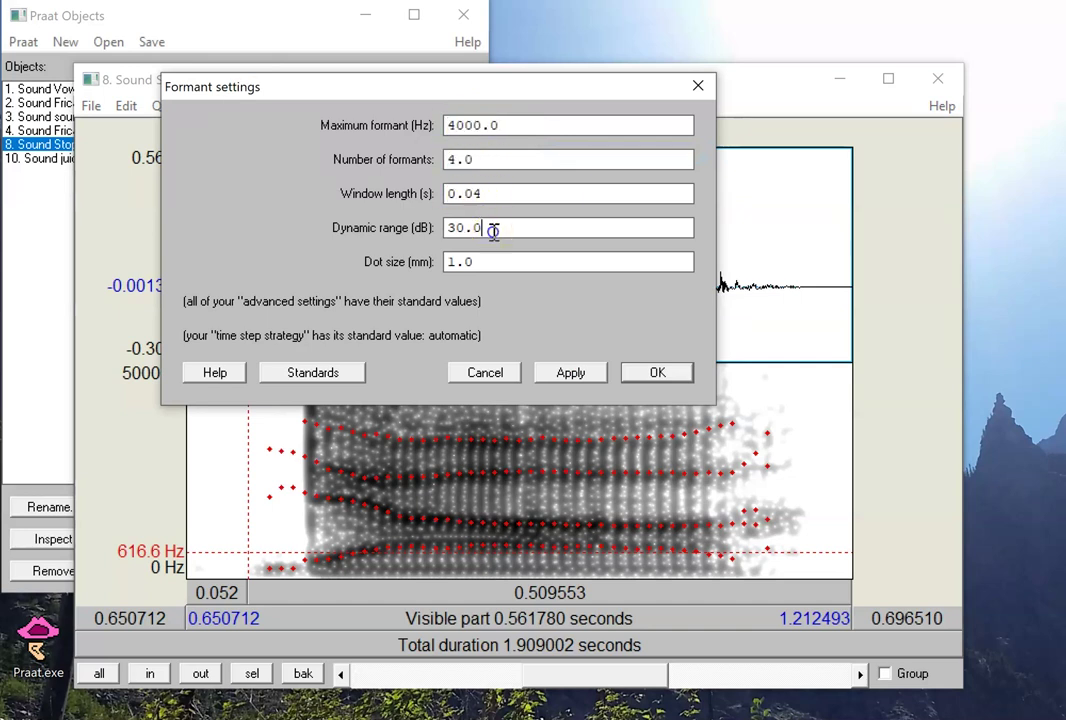
{"action": "double_click", "coordinate": [493, 230]}
{"action": "key", "text": "Tab"}
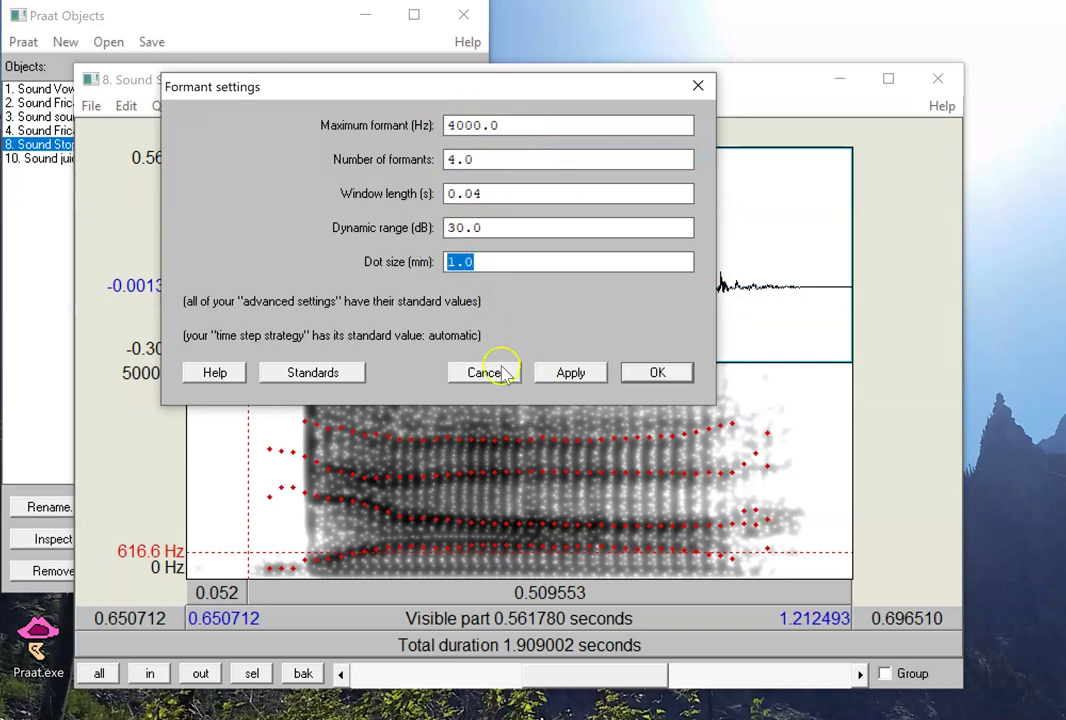